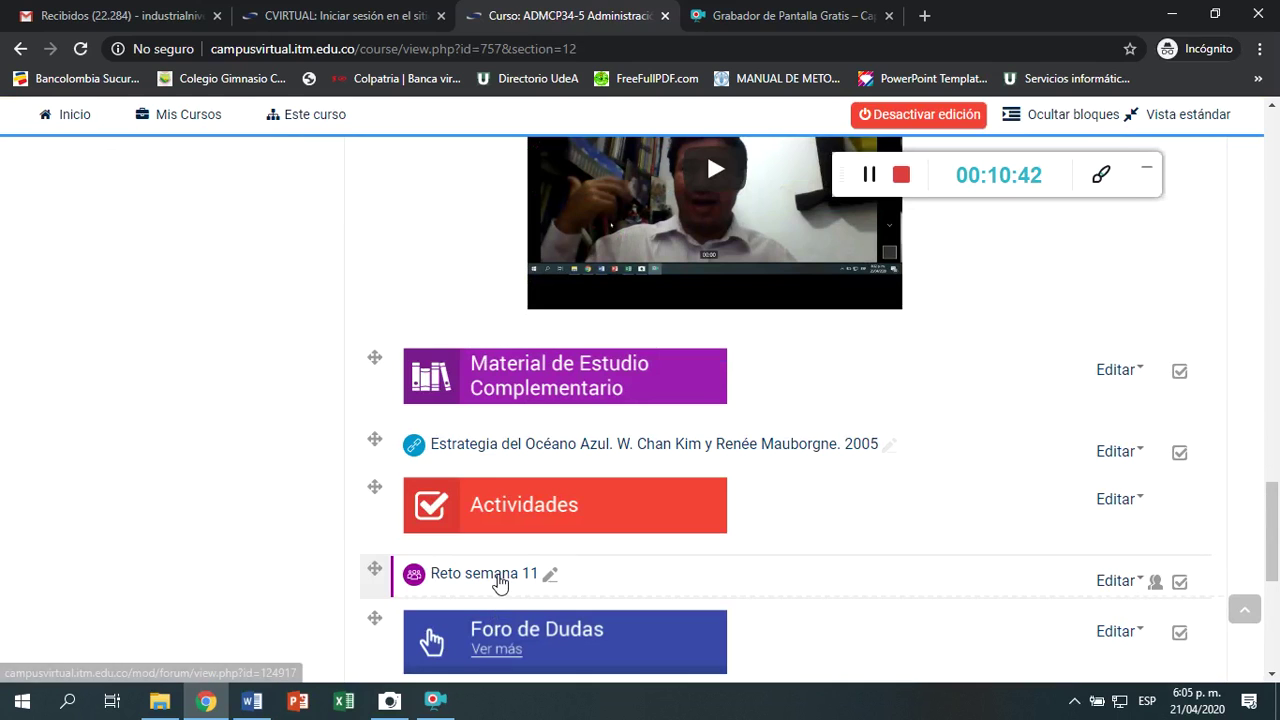
# Open the Reto semana 11 forum and read its instructions, from the deadline through both challenge options.
pyautogui.click(500, 580)
pyautogui.scroll(-1, 500, 580)
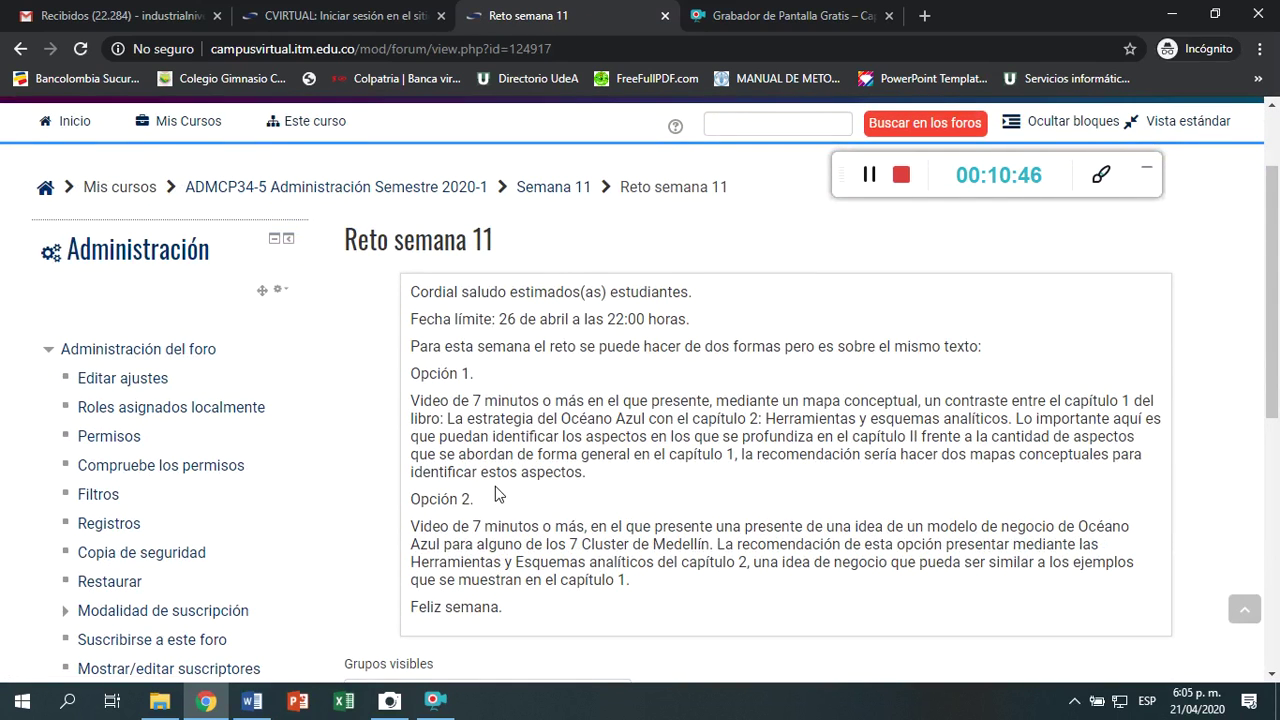
pyautogui.scroll(-2, 497, 500)
pyautogui.scroll(1, 500, 494)
pyautogui.scroll(2, 527, 468)
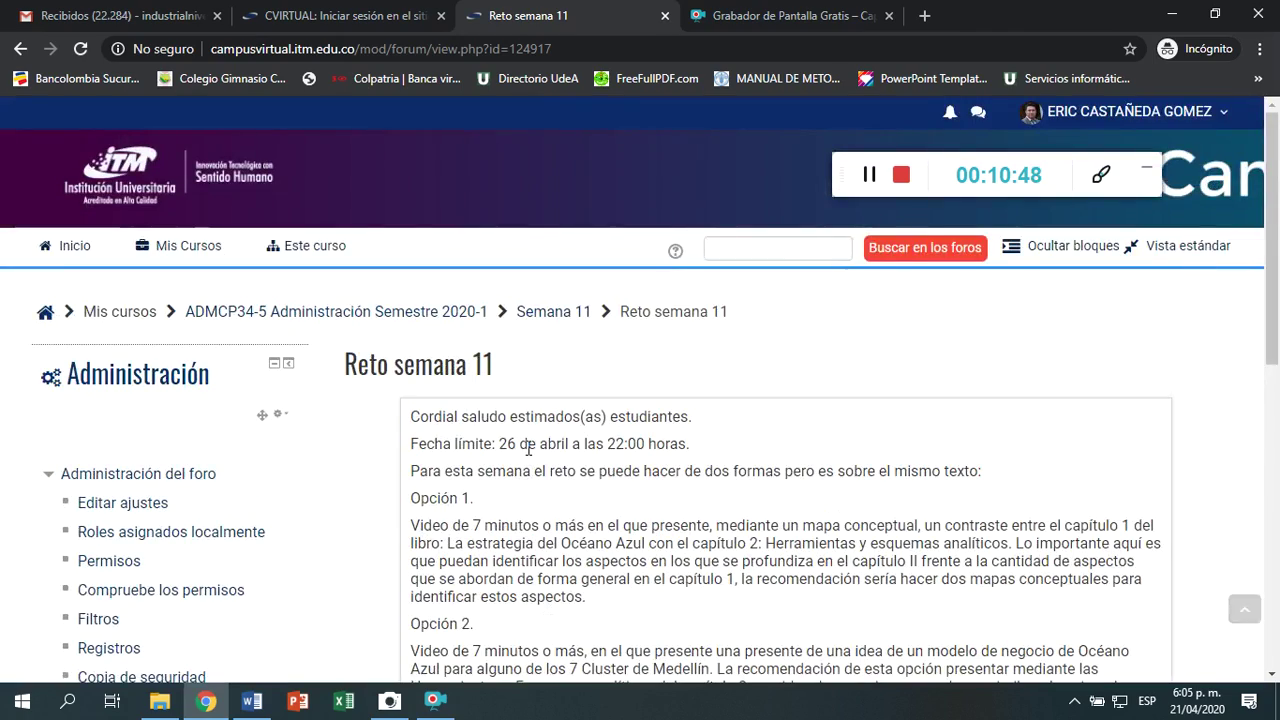
pyautogui.scroll(-1, 526, 471)
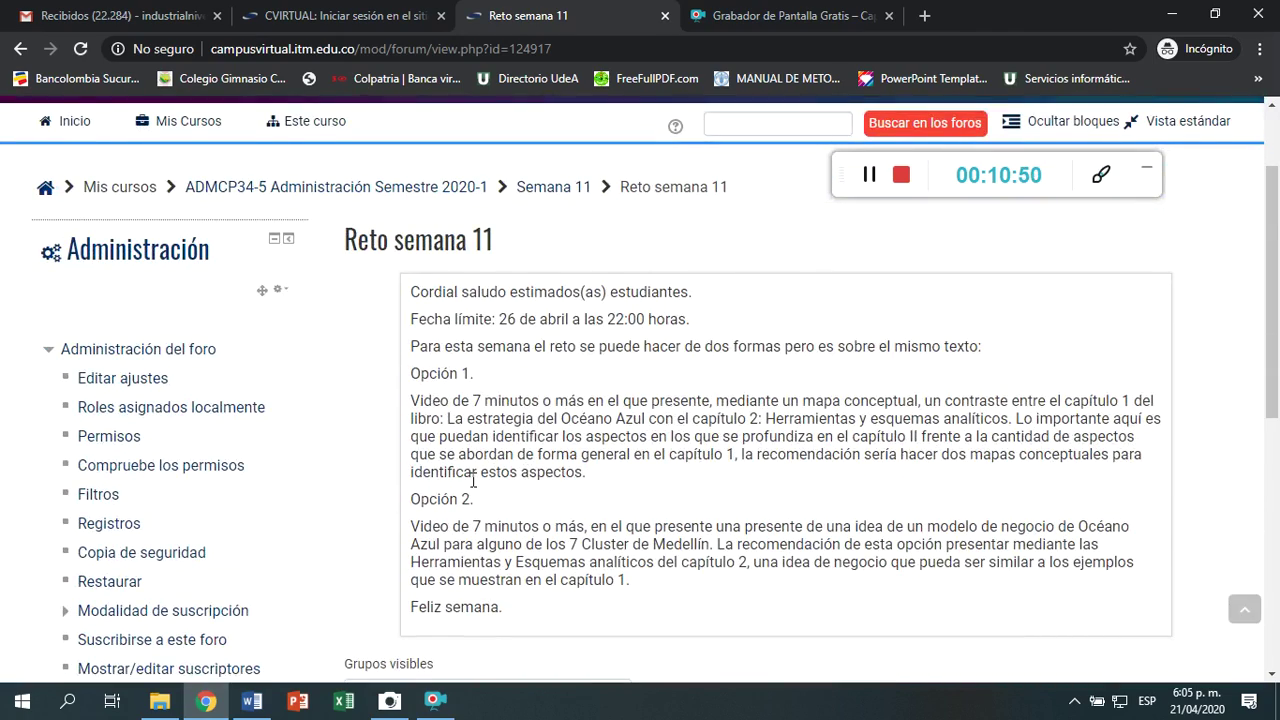
pyautogui.scroll(-2, 500, 480)
pyautogui.scroll(2, 472, 480)
pyautogui.scroll(-4, 472, 480)
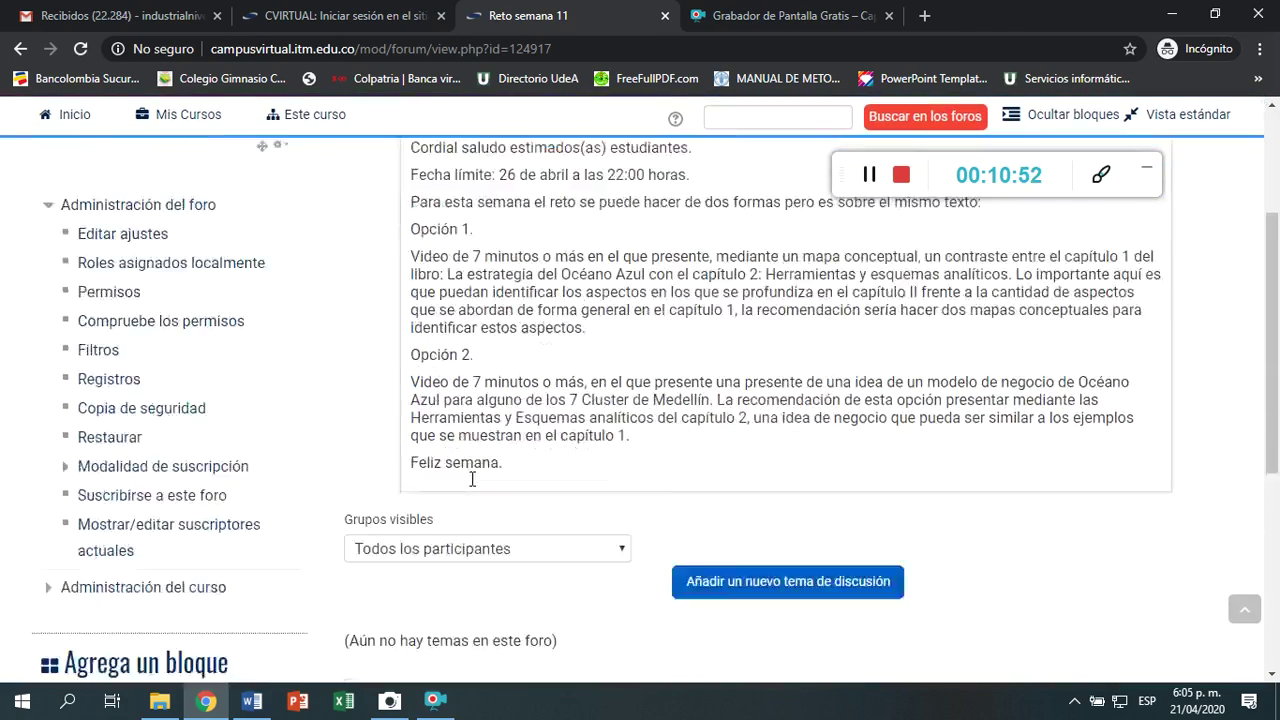
pyautogui.scroll(4, 472, 480)
pyautogui.scroll(-3, 468, 477)
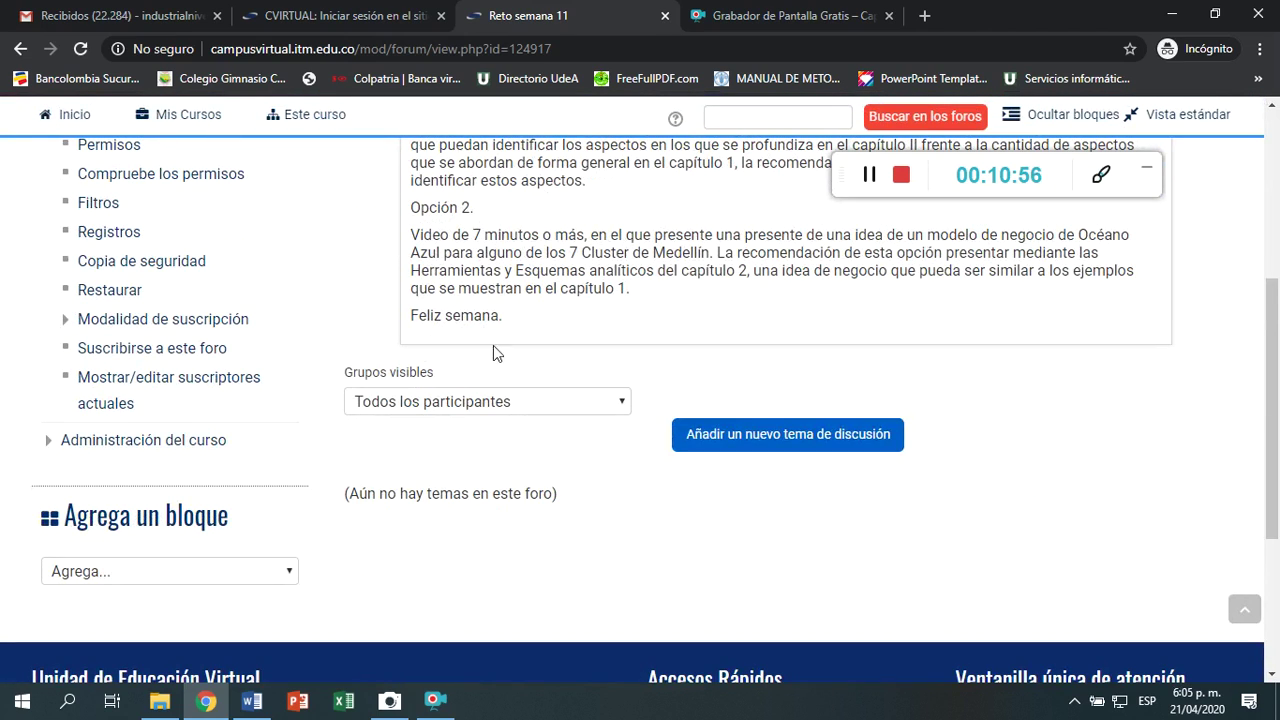
pyautogui.scroll(1, 450, 264)
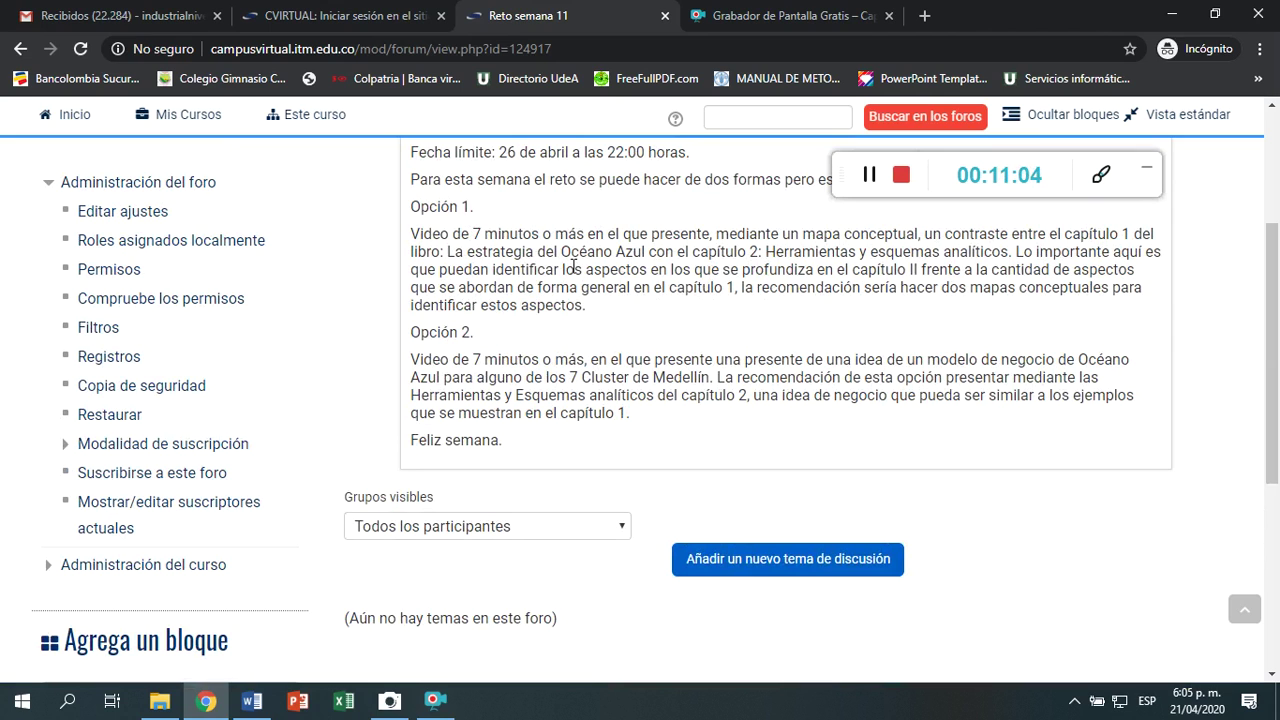
# Examine the Opción 2 instructions, highlighting the Medellín cluster business idea and the references to chapters 1 and 2.
pyautogui.moveTo(513, 378); pyautogui.dragTo(711, 381)
pyautogui.click(762, 418)
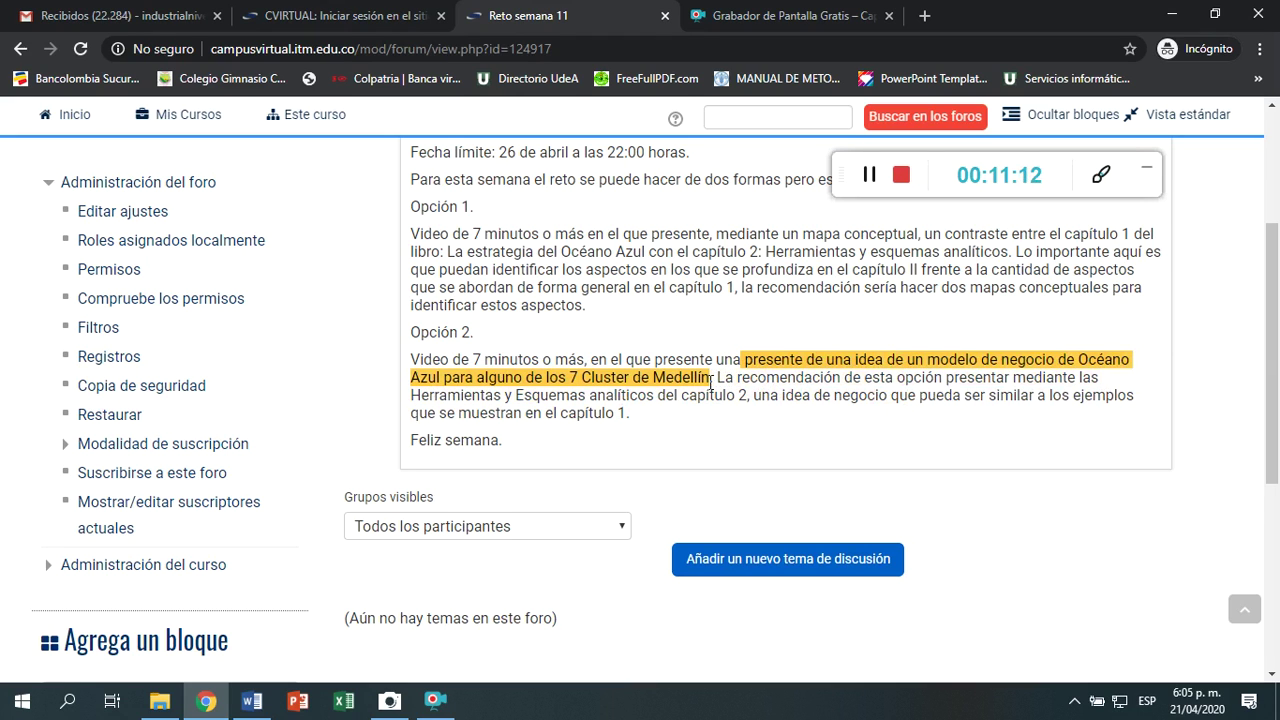
pyautogui.click(711, 381)
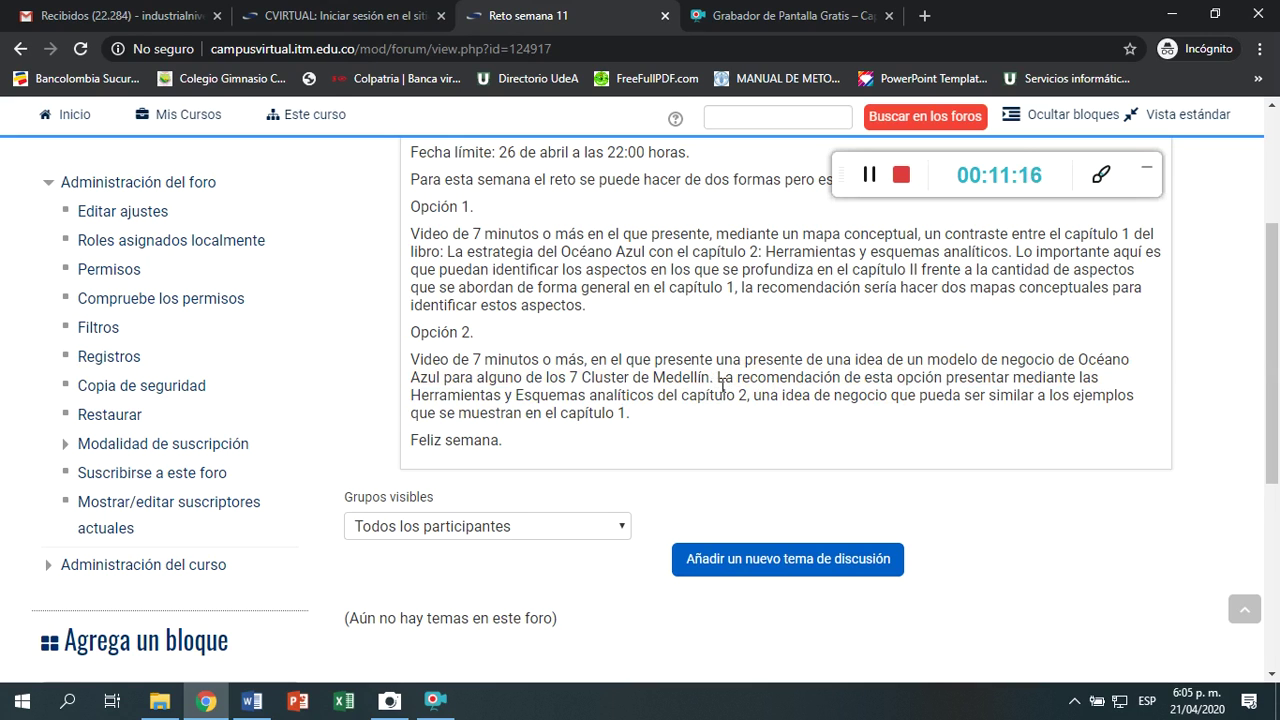
pyautogui.moveTo(658, 395); pyautogui.dragTo(795, 395)
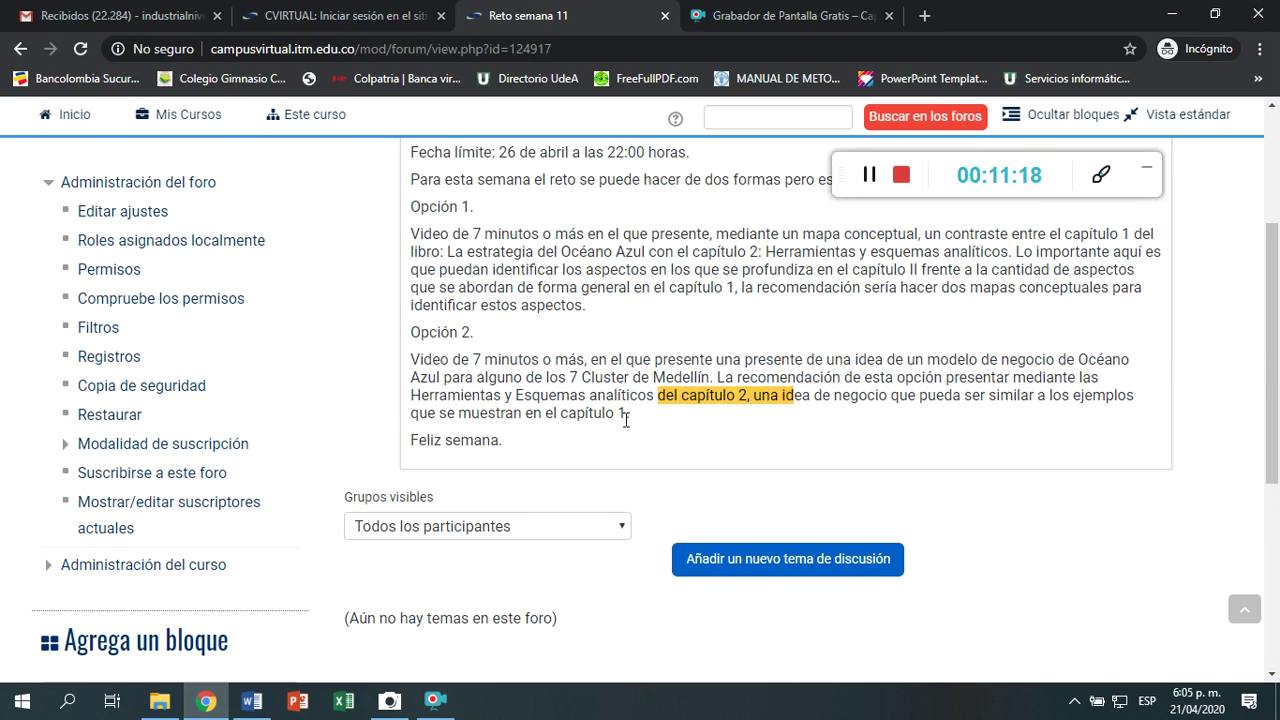
pyautogui.moveTo(628, 413); pyautogui.dragTo(471, 413)
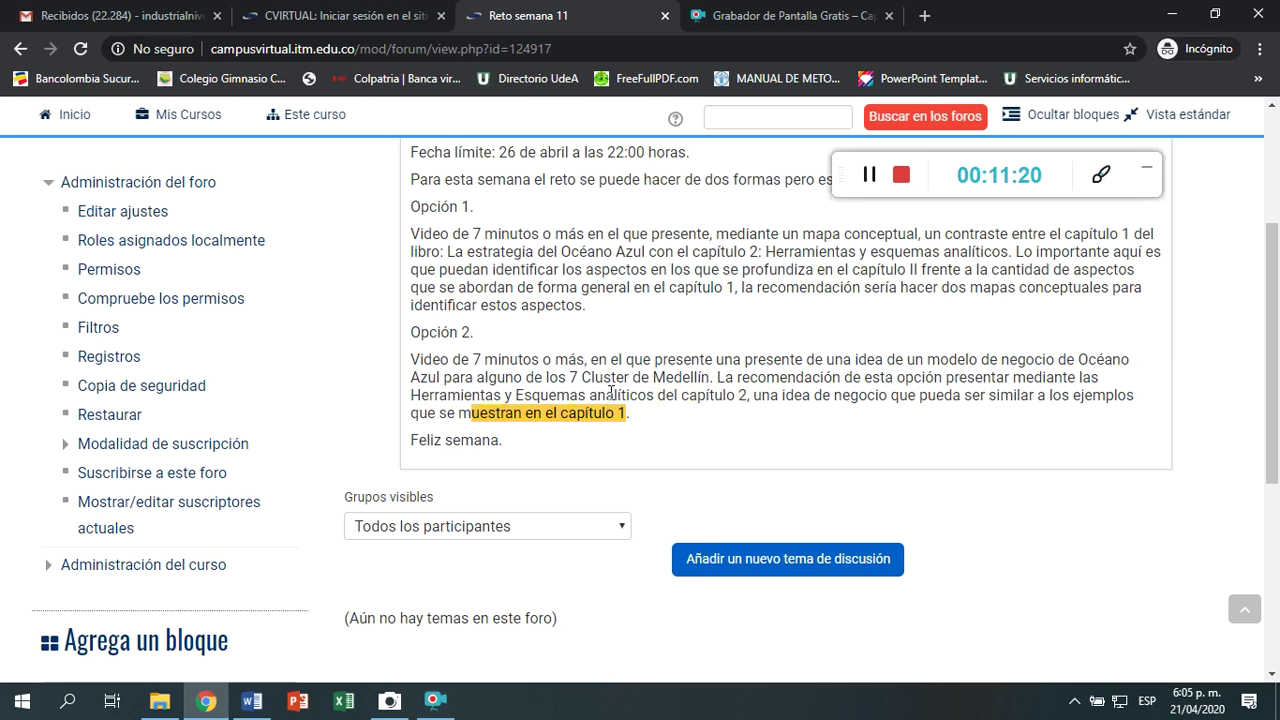
pyautogui.moveTo(614, 395); pyautogui.dragTo(746, 395)
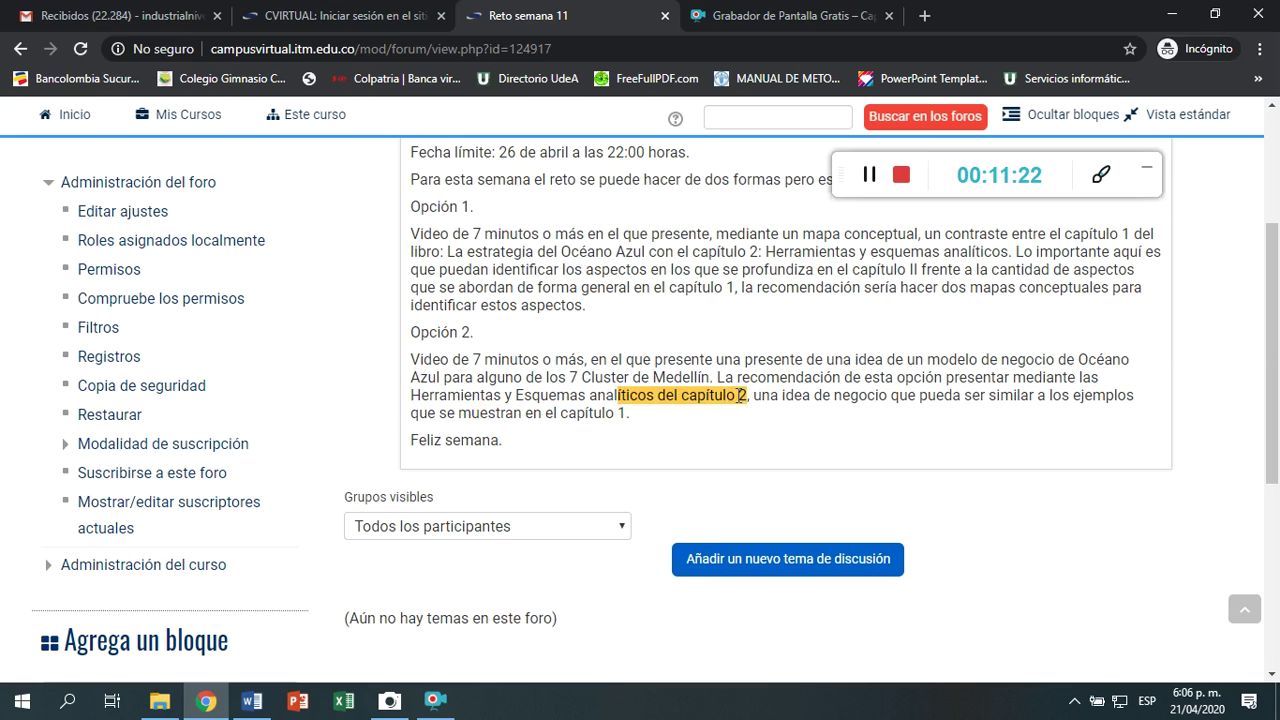
pyautogui.moveTo(624, 413); pyautogui.dragTo(428, 413)
pyautogui.click(427, 415)
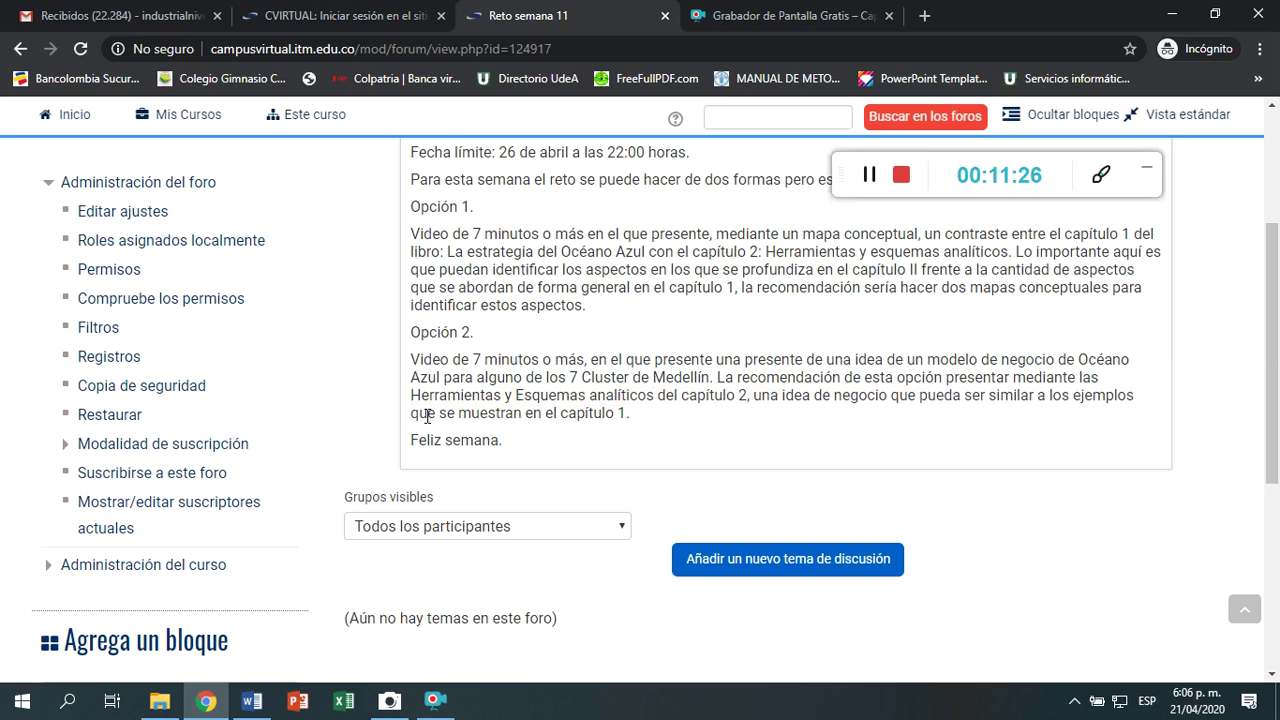
pyautogui.doubleClick(474, 395)
pyautogui.scroll(3, 474, 395)
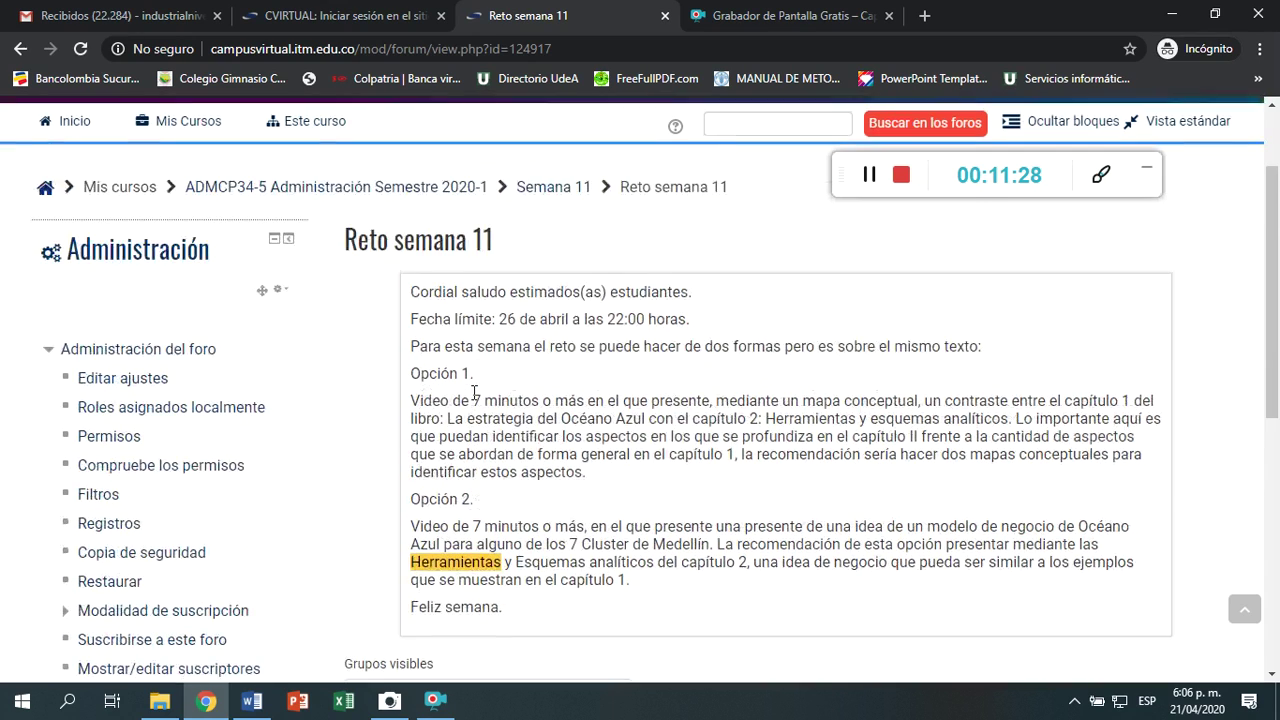
pyautogui.scroll(-3, 470, 405)
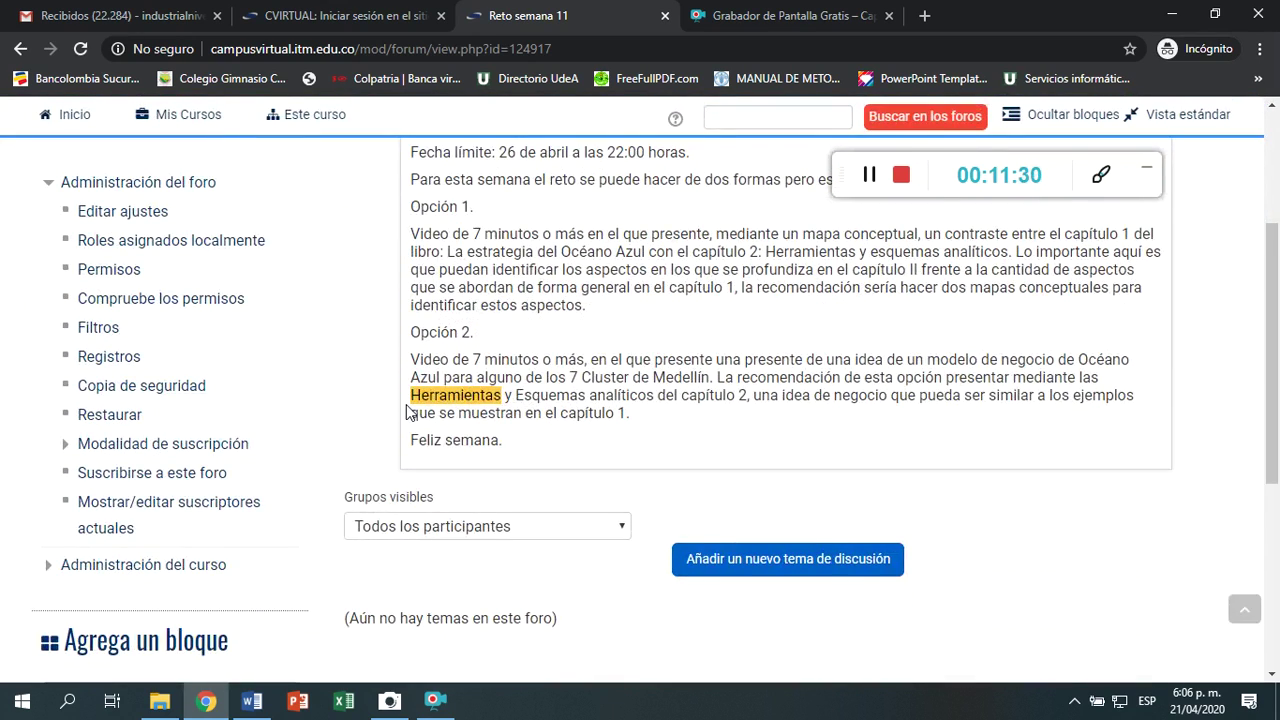
pyautogui.scroll(2, 406, 410)
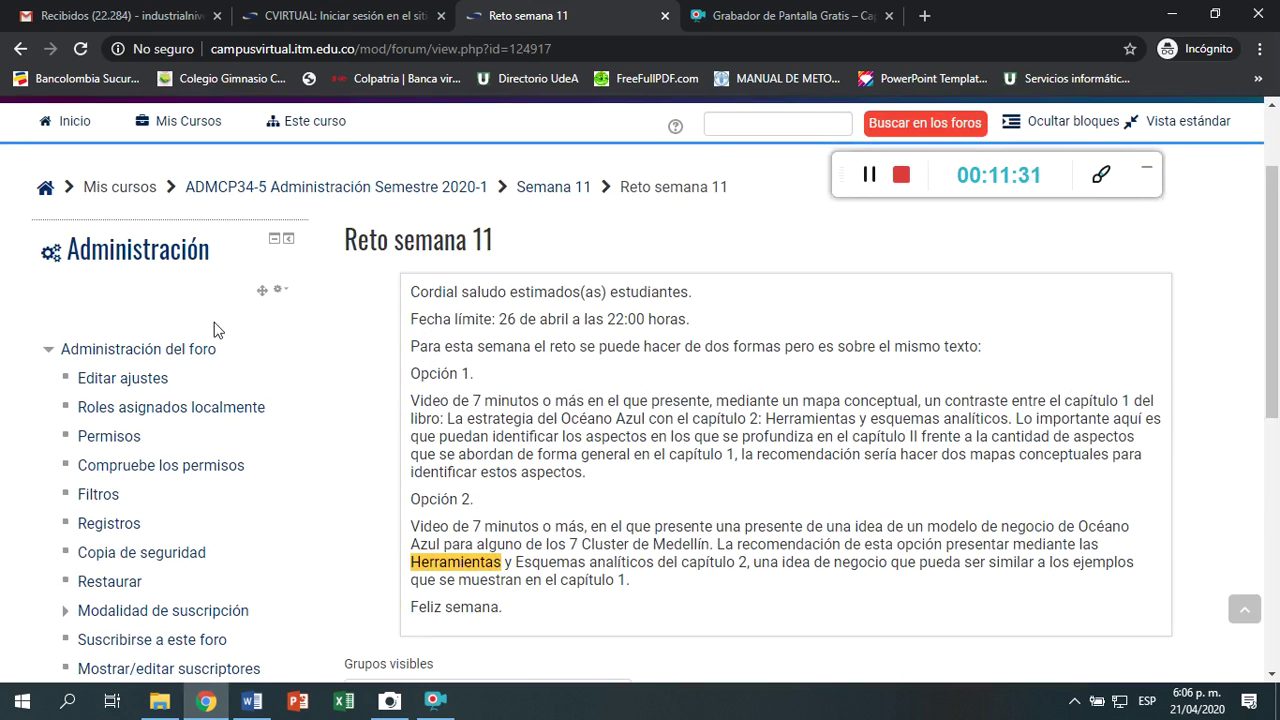
# Return to the Semana 11 section and add a new Foro activity to it.
pyautogui.click(541, 196)
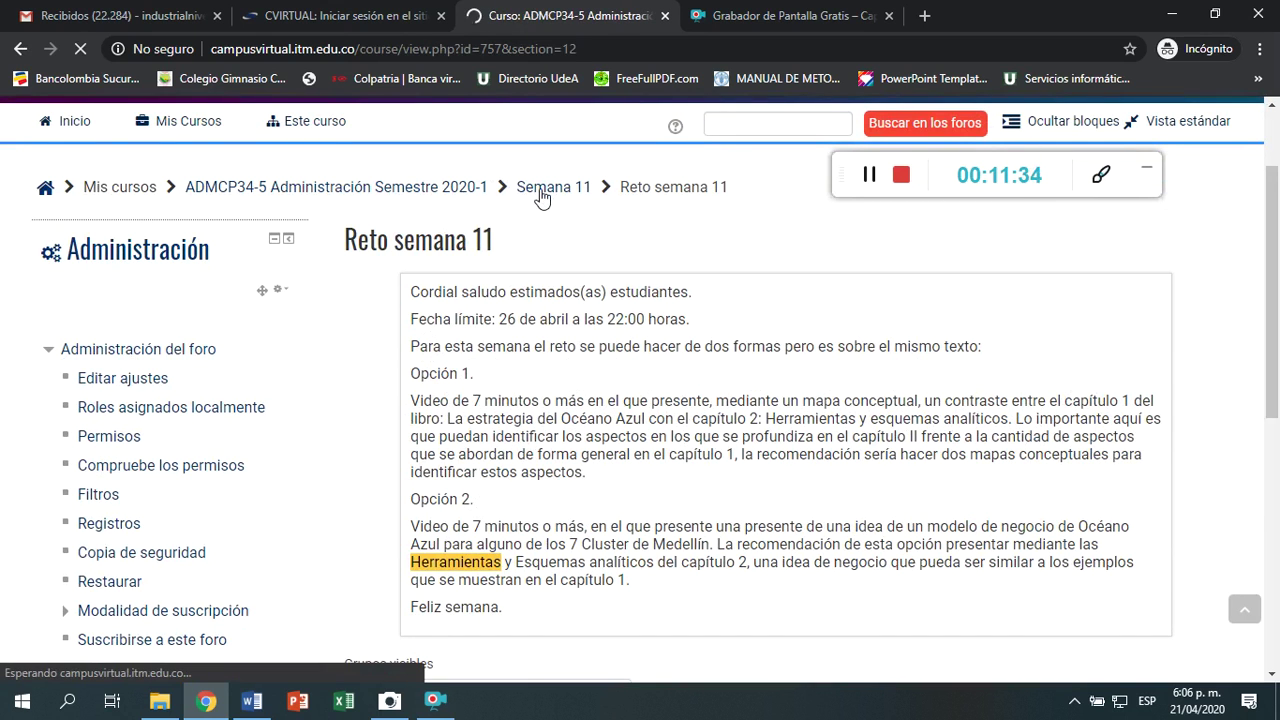
pyautogui.scroll(-15, 541, 196)
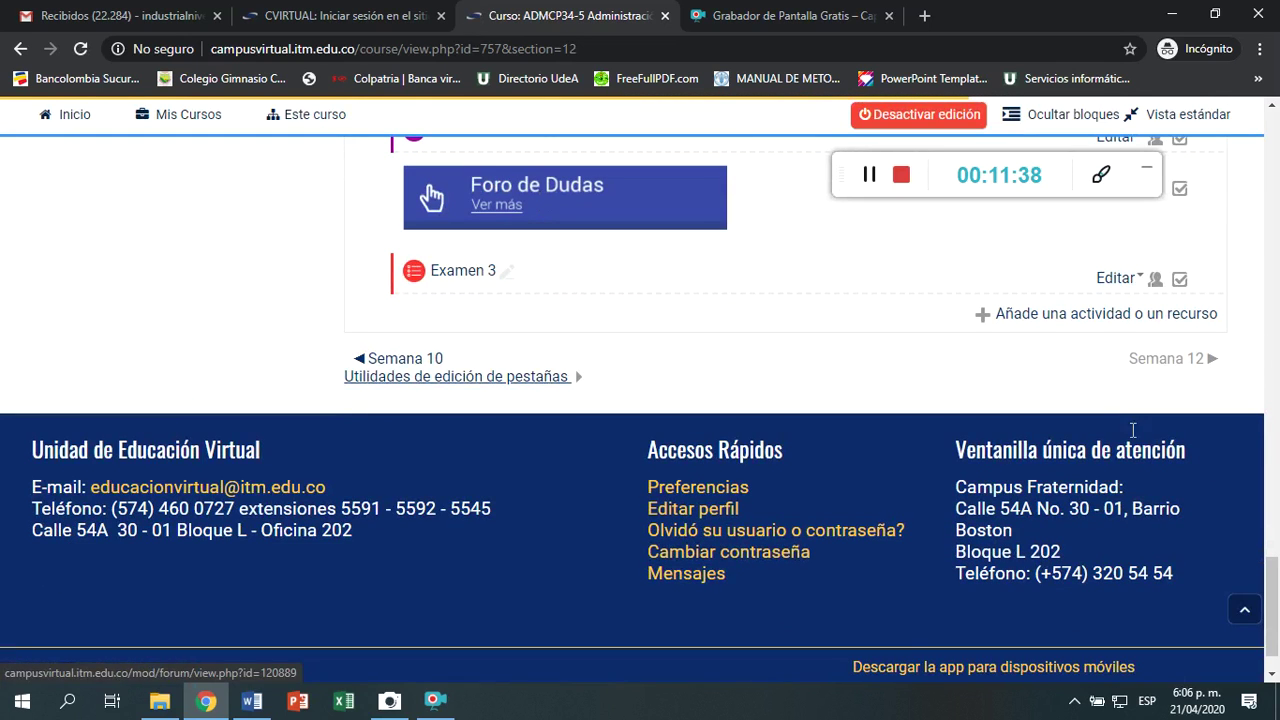
pyautogui.click(1046, 315)
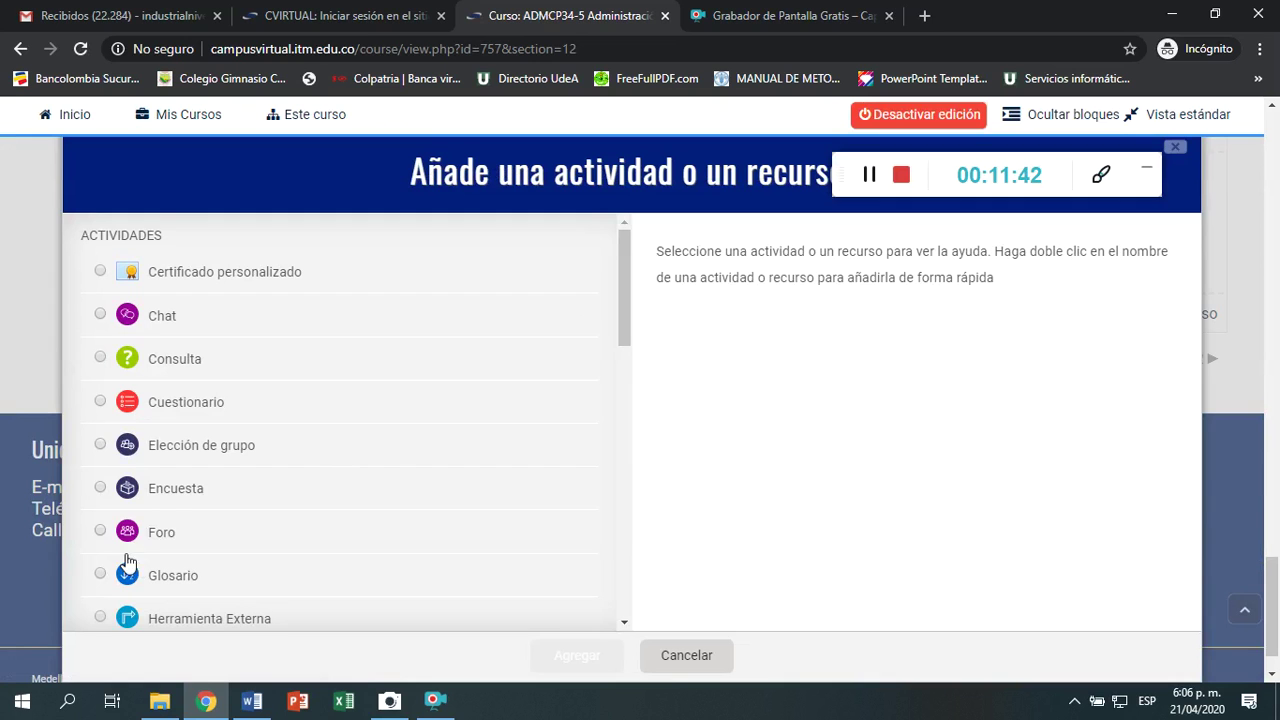
pyautogui.click(101, 530)
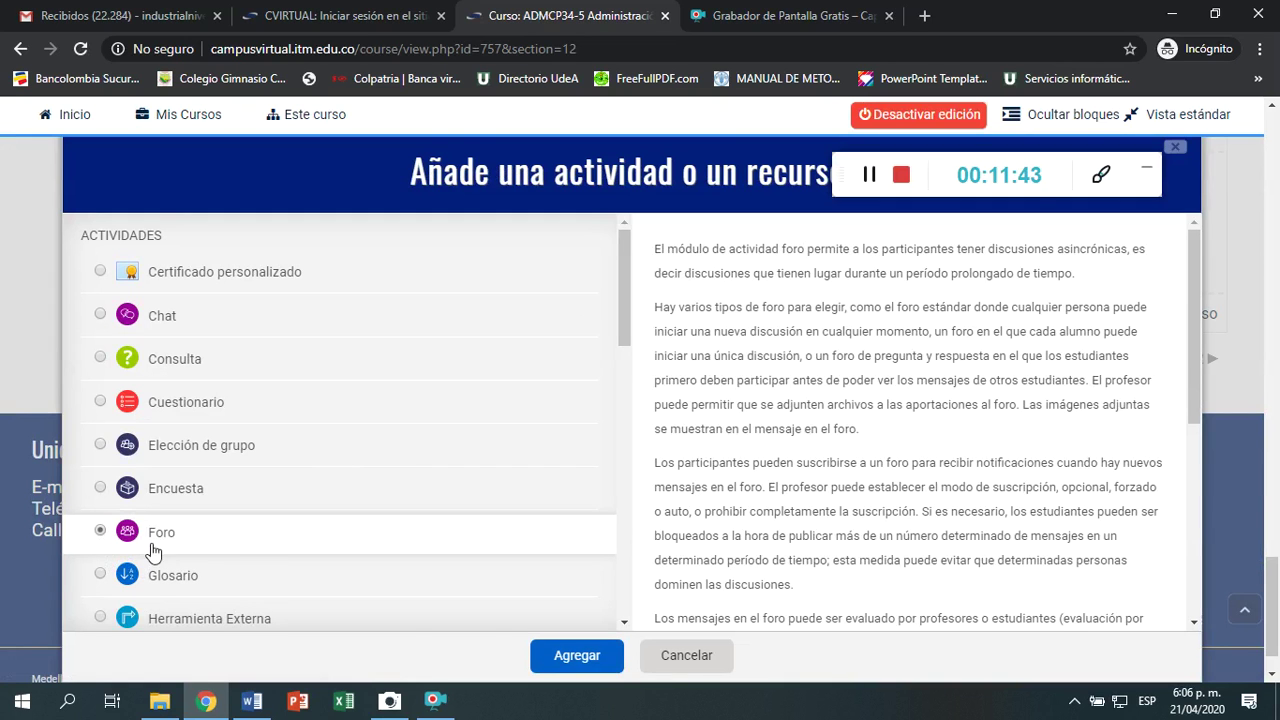
pyautogui.click(577, 656)
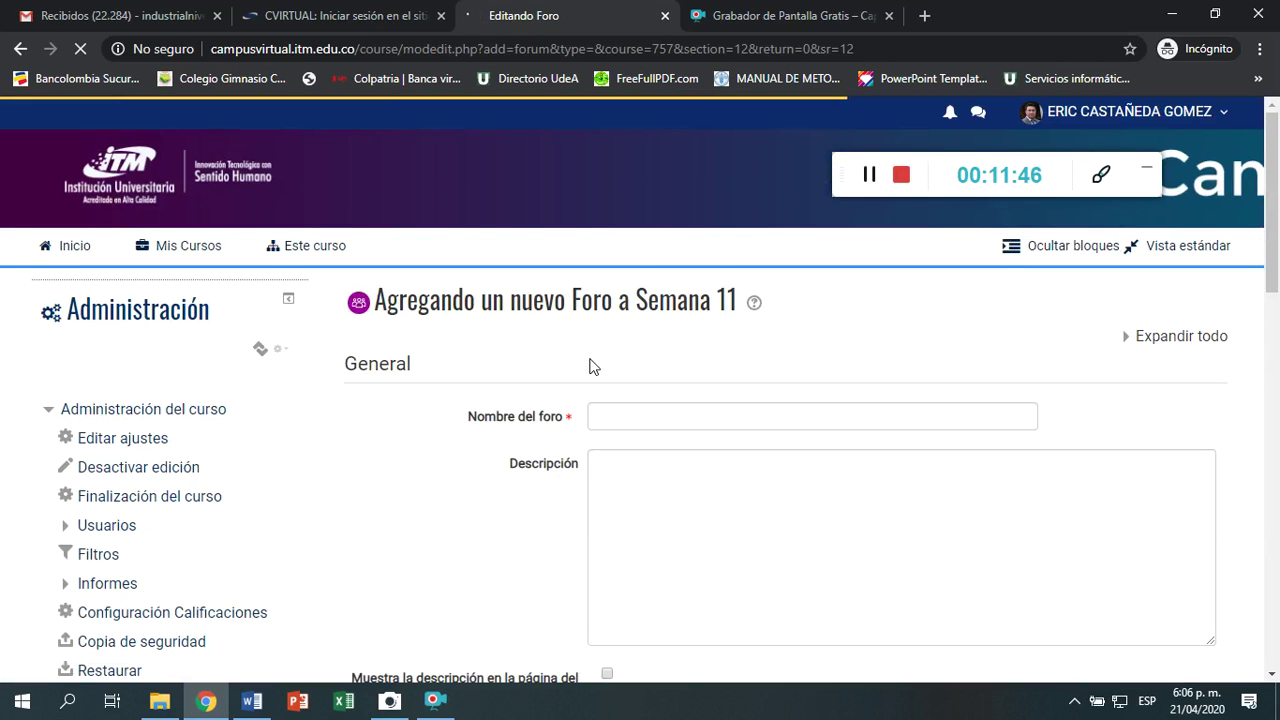
# Name the new forum "Ejemplo 2".
pyautogui.click(638, 416)
pyautogui.write('Ejemplo')
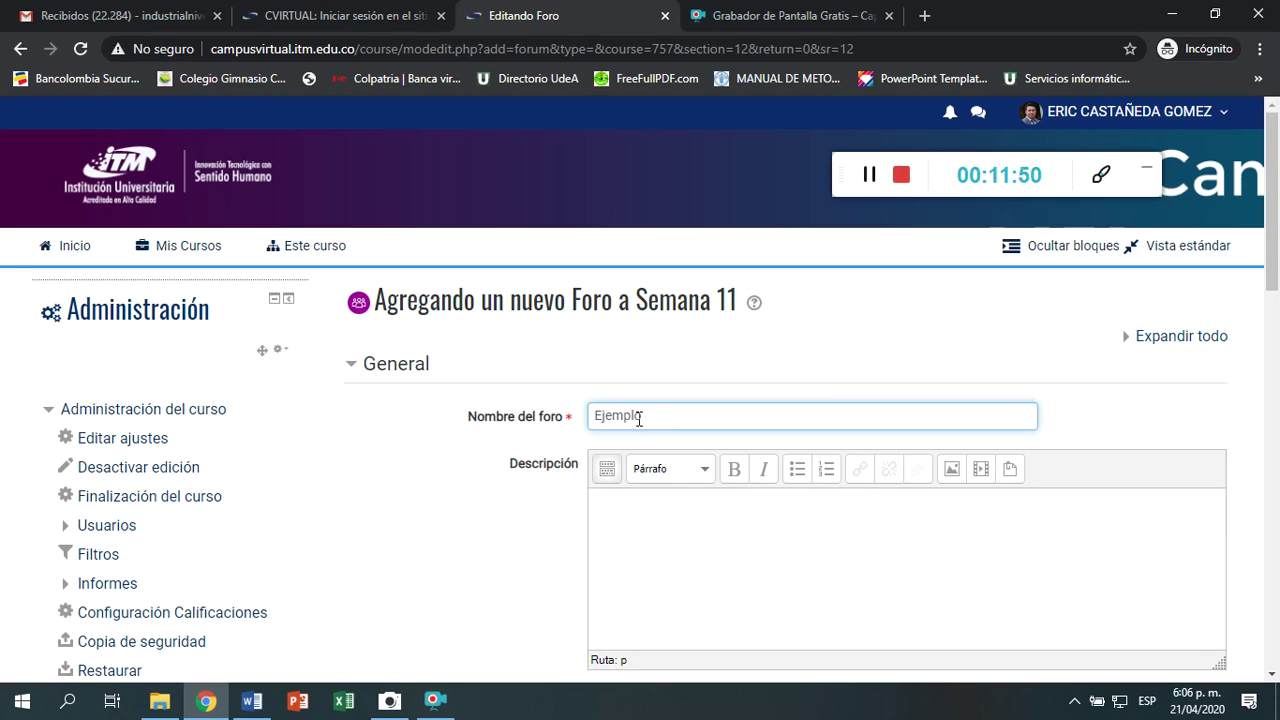
pyautogui.write(' 2')
# Fill the forum's description with five placeholder lines: "Haga sakdlsajdsakdjaskd", "sdsa", "das", "dasd" and "sa".
pyautogui.click(696, 522)
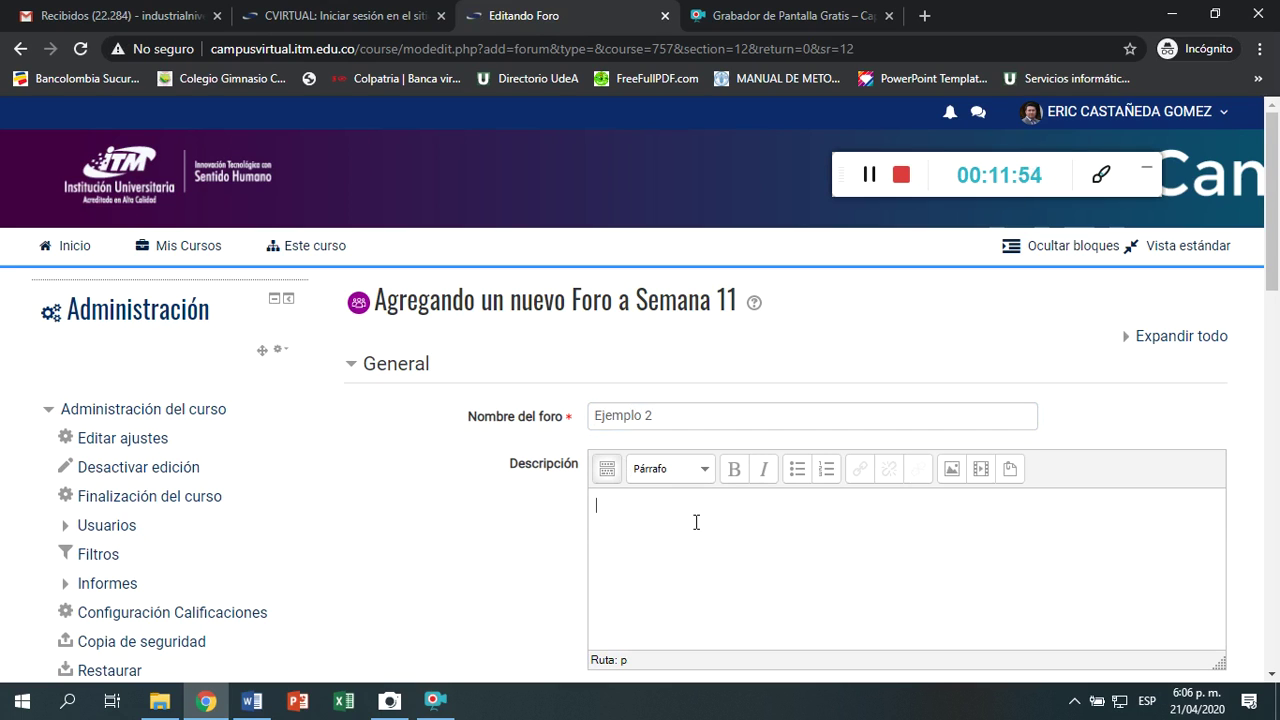
pyautogui.write('Haga sakdlsajdsakdjaskd')
pyautogui.press('Return')
pyautogui.write('sdsa')
pyautogui.press('Return')
pyautogui.write('das')
pyautogui.press('Return')
pyautogui.write('dasd')
pyautogui.press('Return')
pyautogui.write('sa')
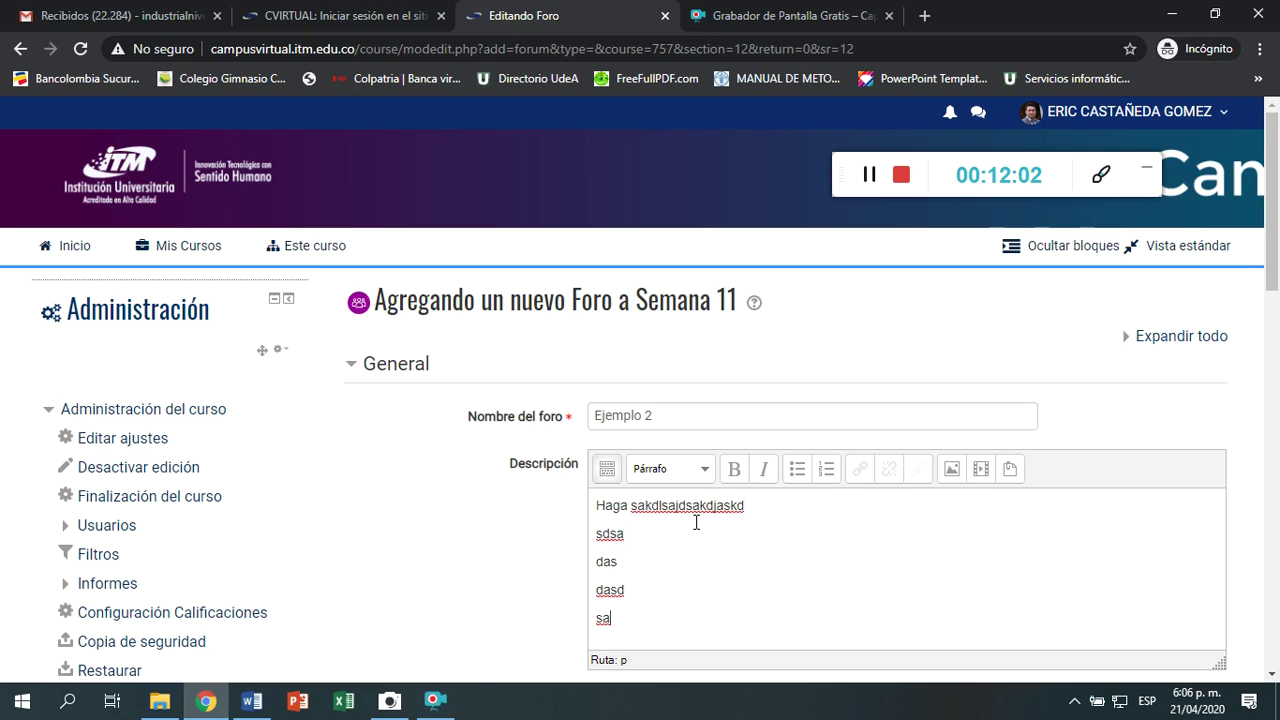
# Set the forum's maximum attachment size to "No se permite subir archivos" in the attachments and word count settings.
pyautogui.scroll(-3, 696, 522)
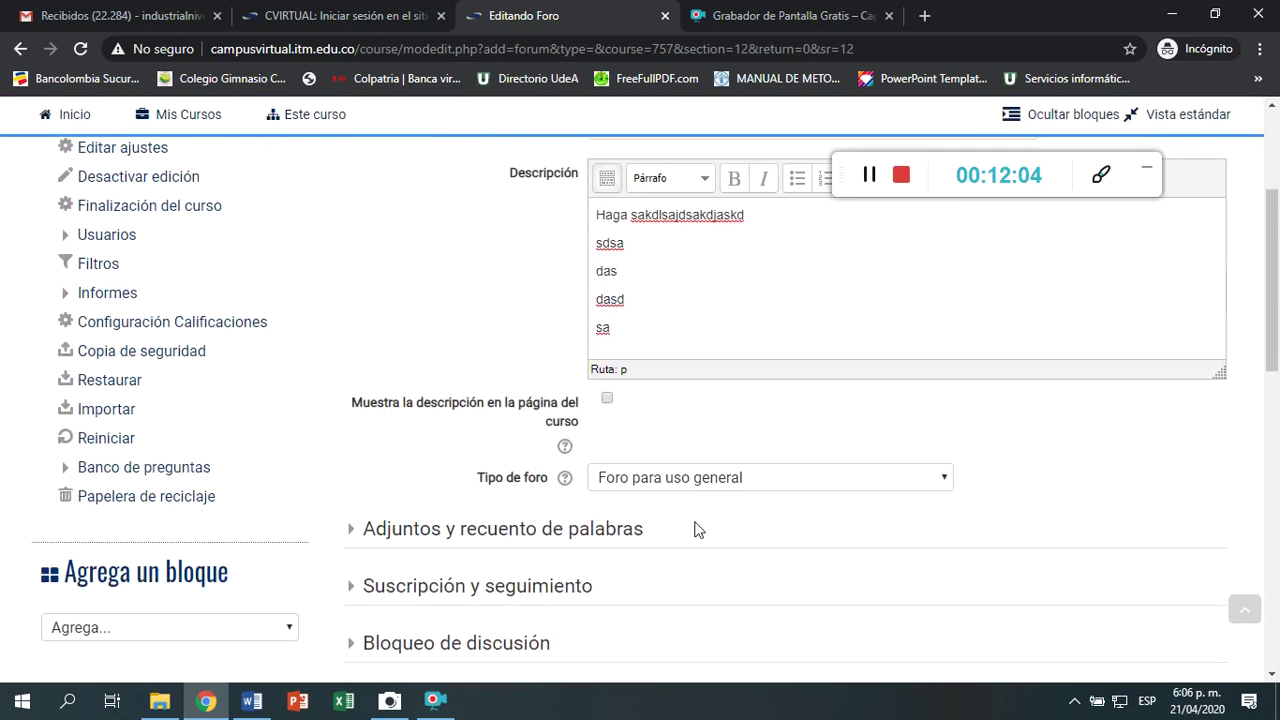
pyautogui.scroll(-1, 697, 528)
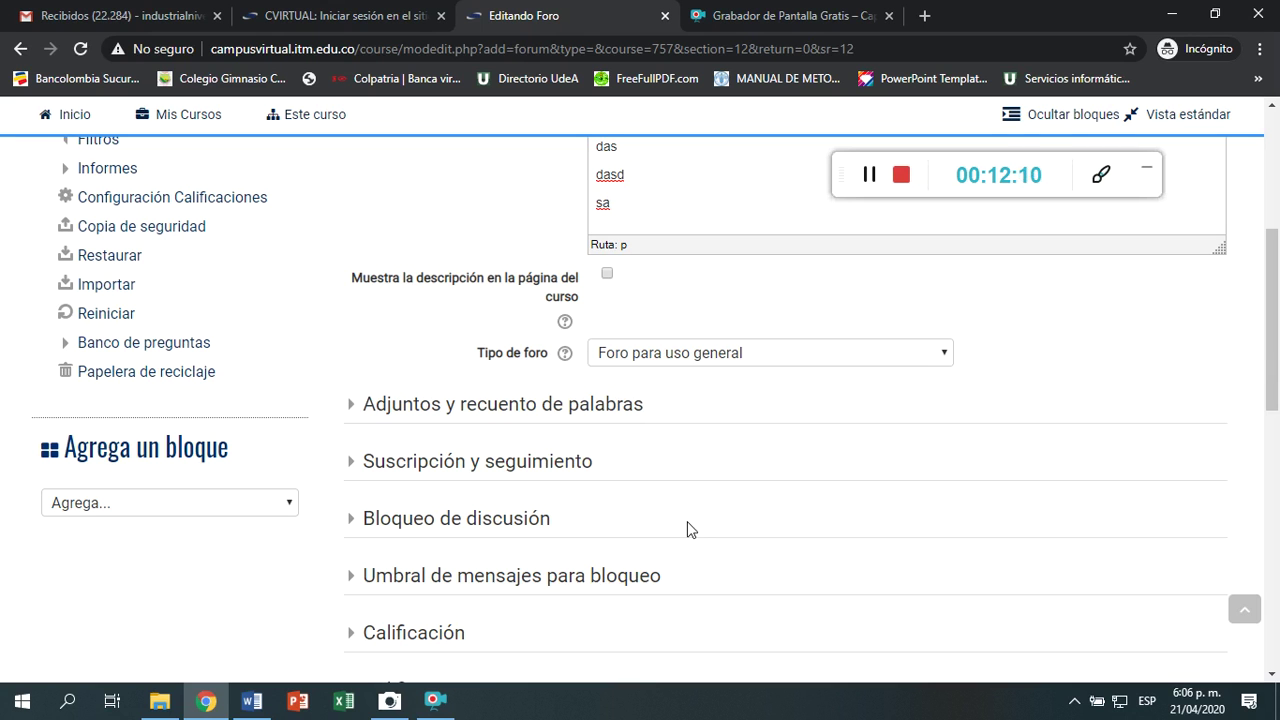
pyautogui.scroll(4, 700, 350)
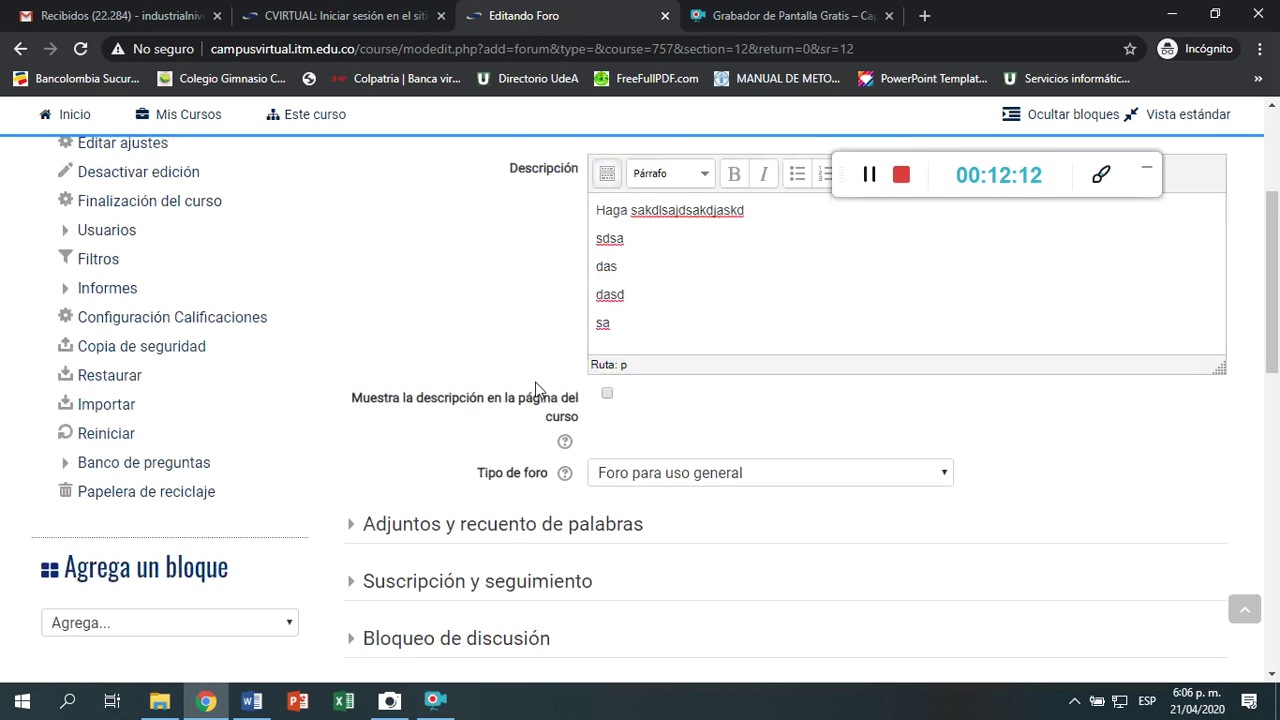
pyautogui.scroll(-3, 694, 357)
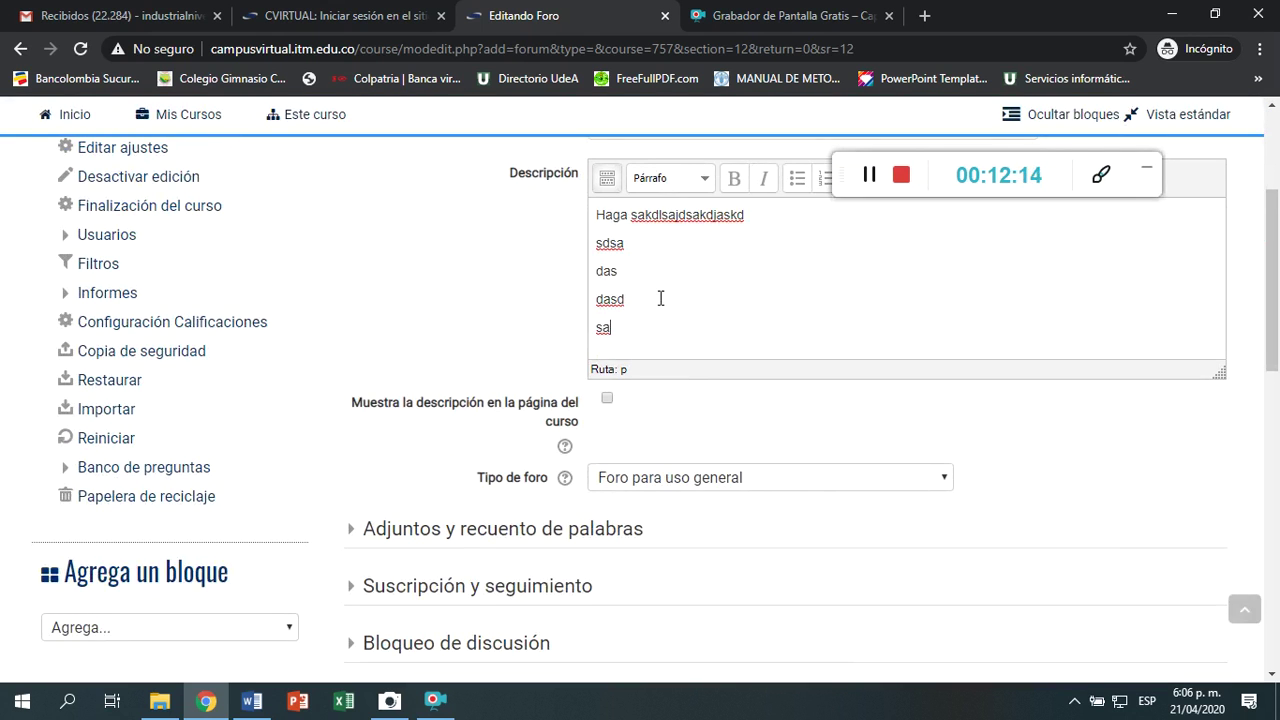
pyautogui.scroll(-3, 643, 271)
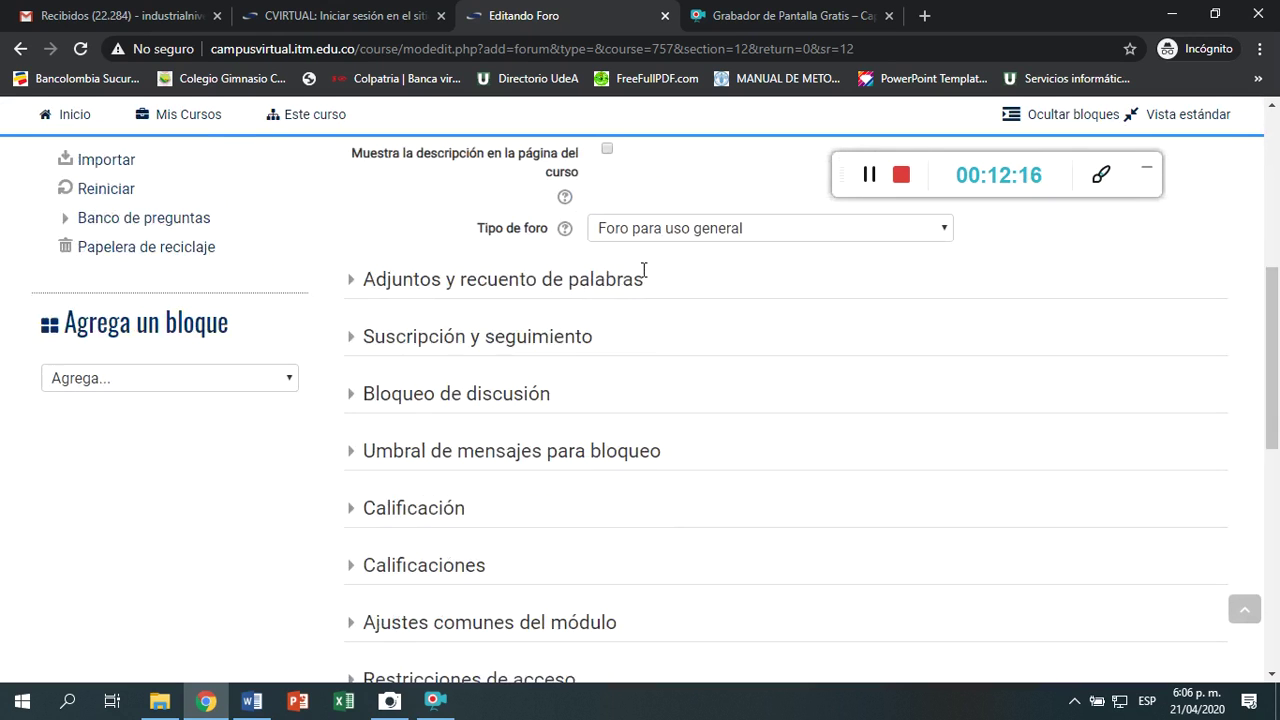
pyautogui.click(356, 286)
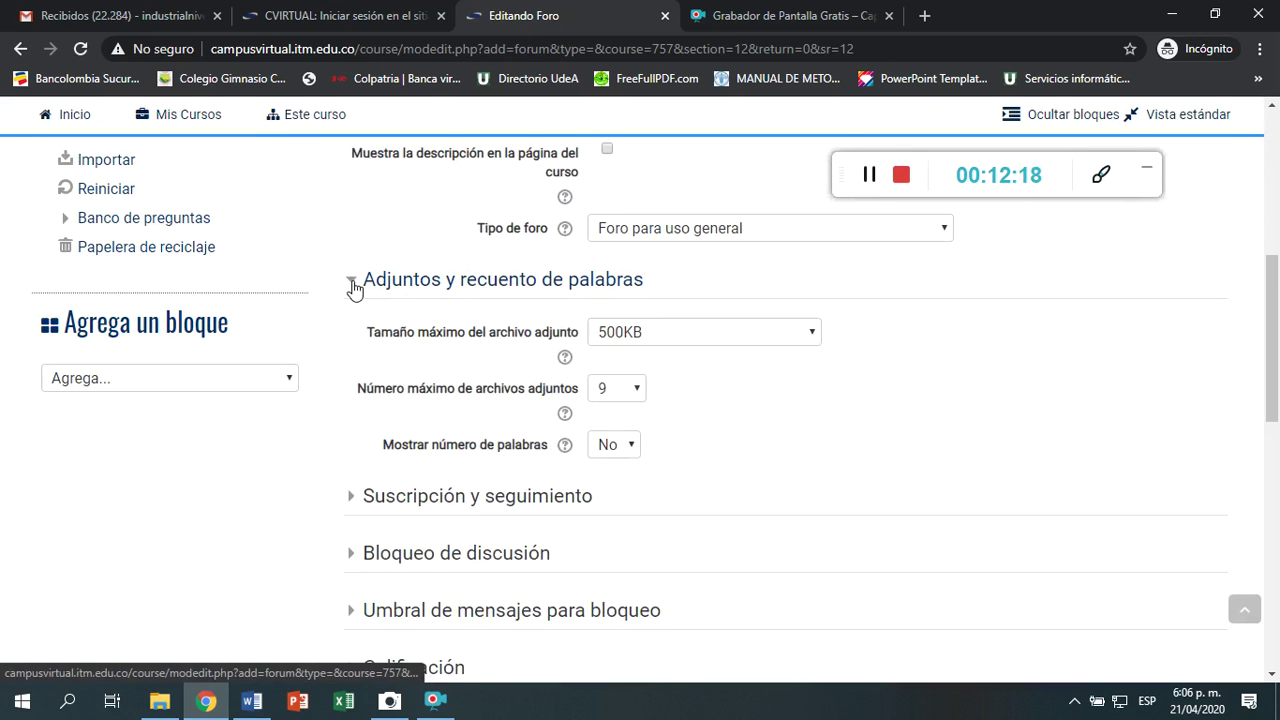
pyautogui.click(657, 340)
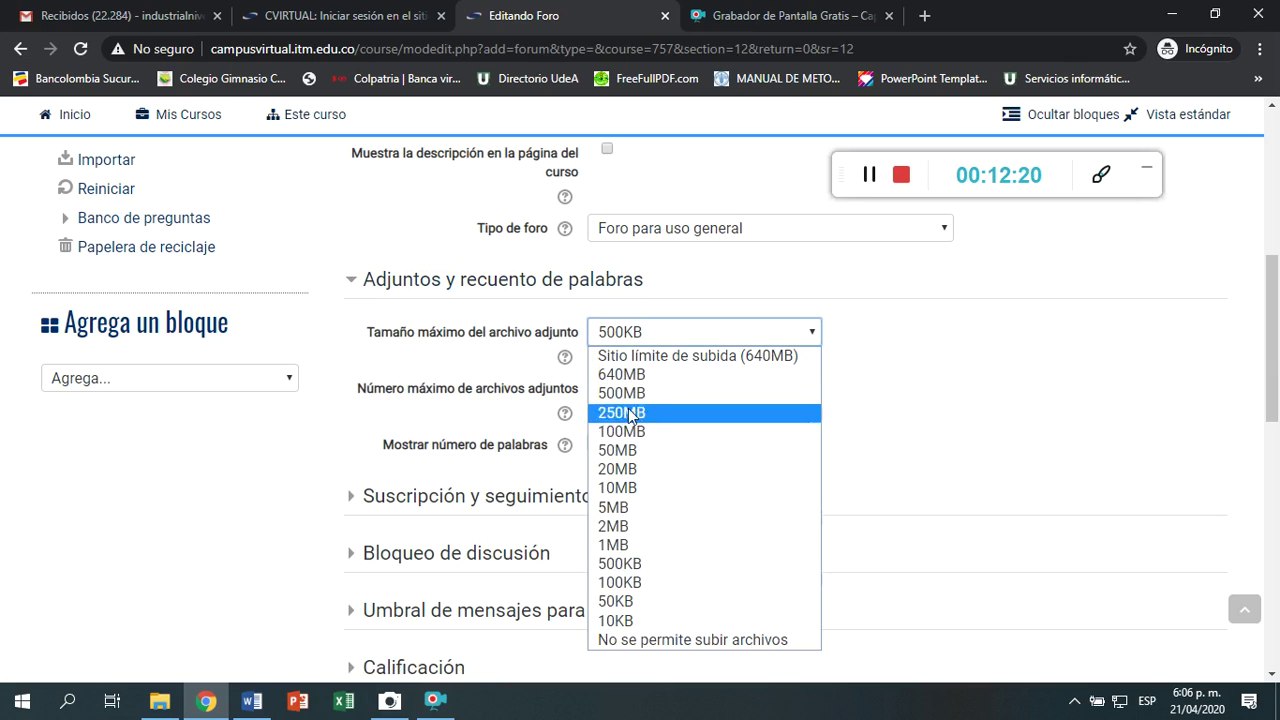
pyautogui.click(686, 640)
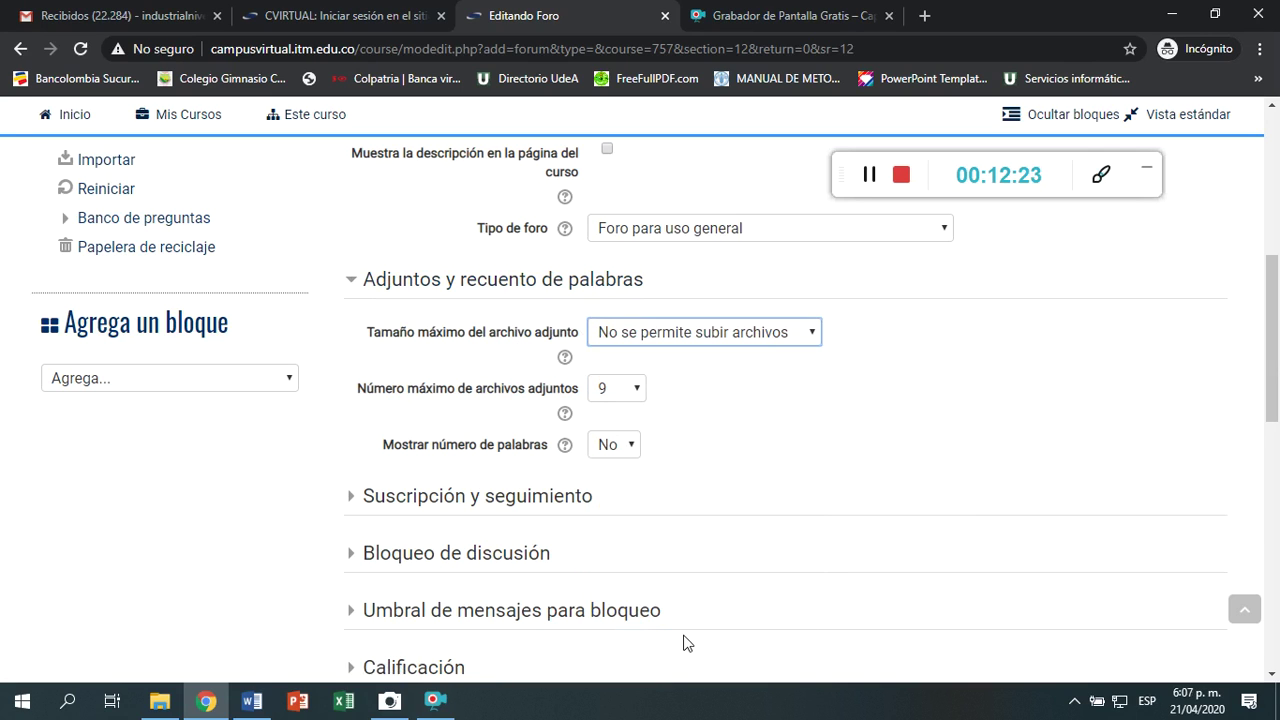
pyautogui.click(718, 338)
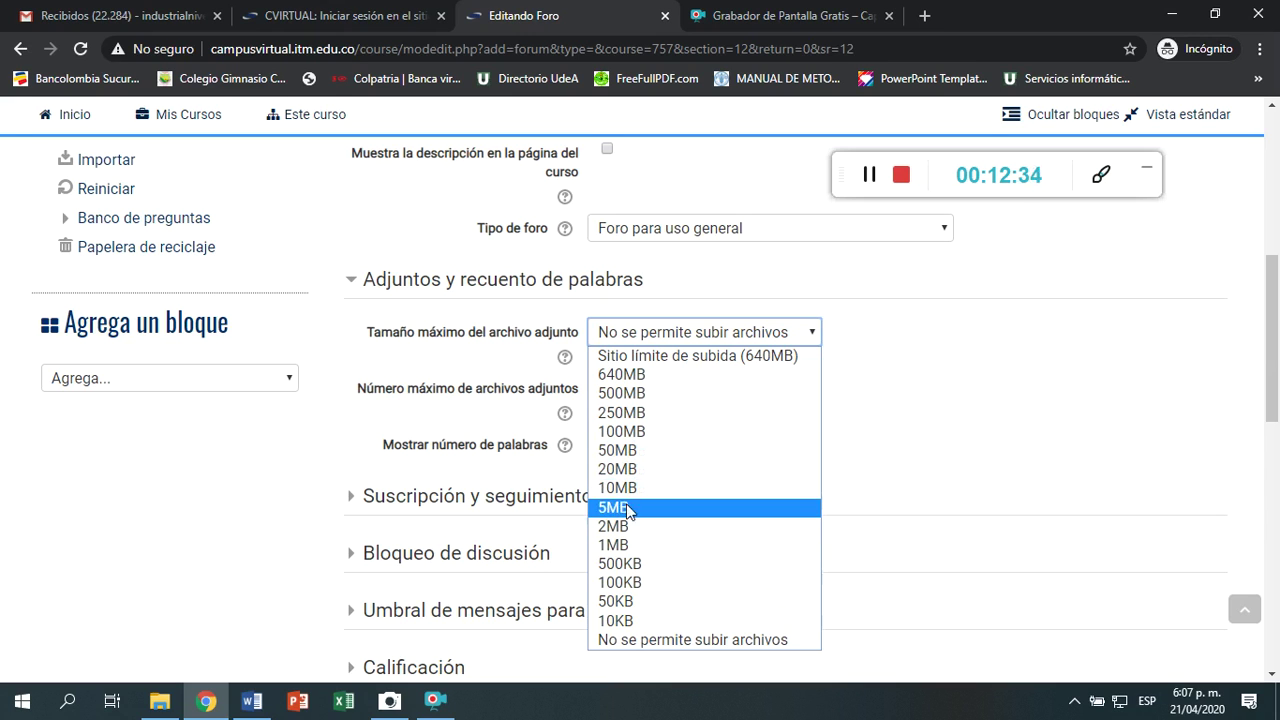
pyautogui.click(643, 645)
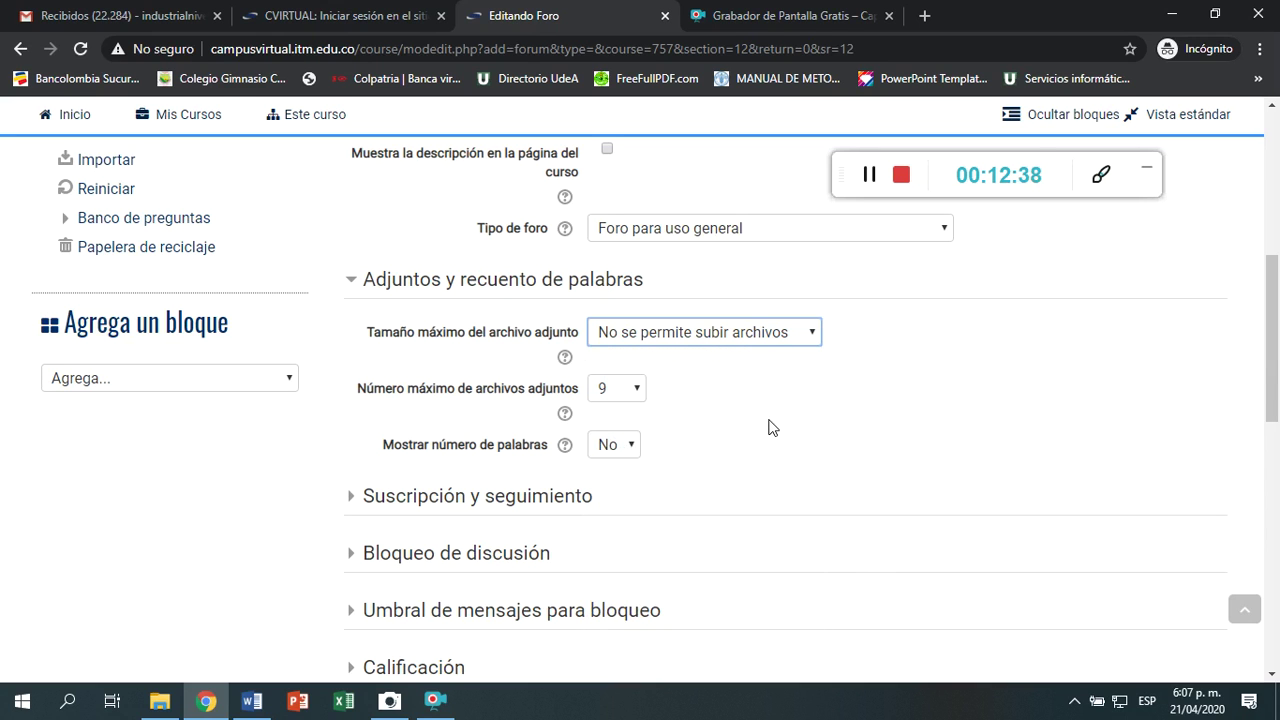
pyautogui.click(262, 499)
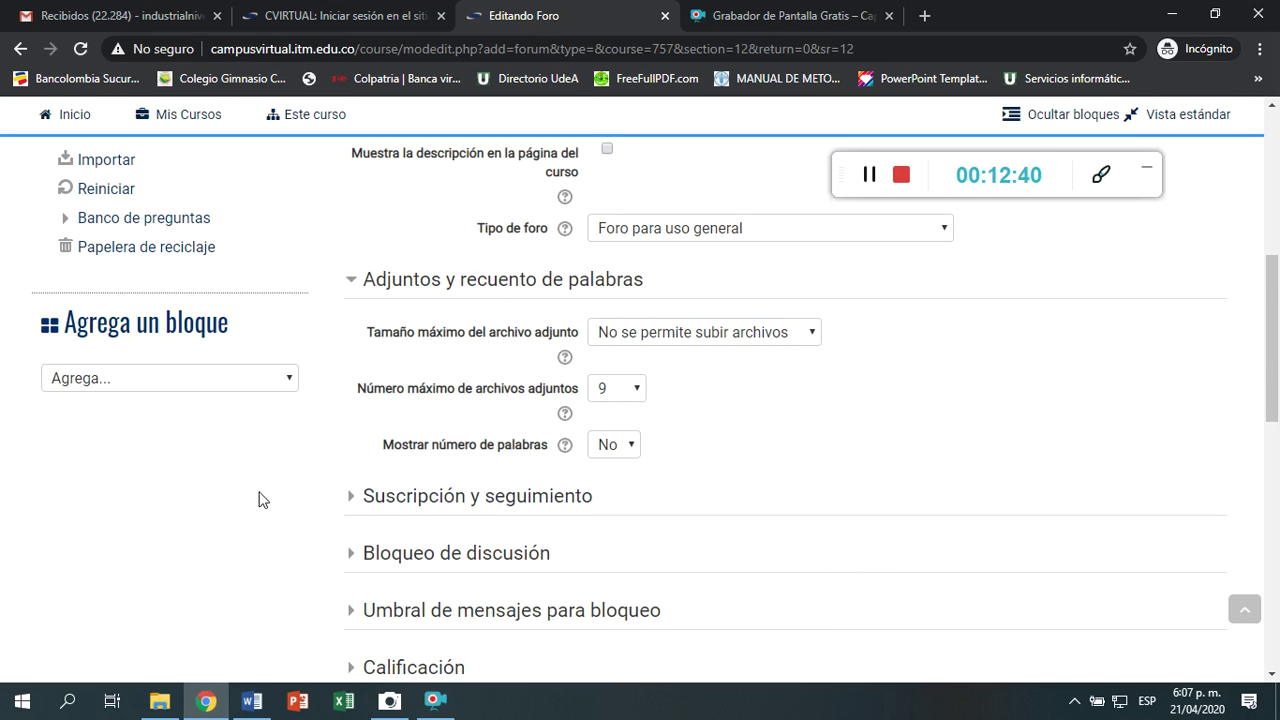
pyautogui.scroll(-3, 262, 495)
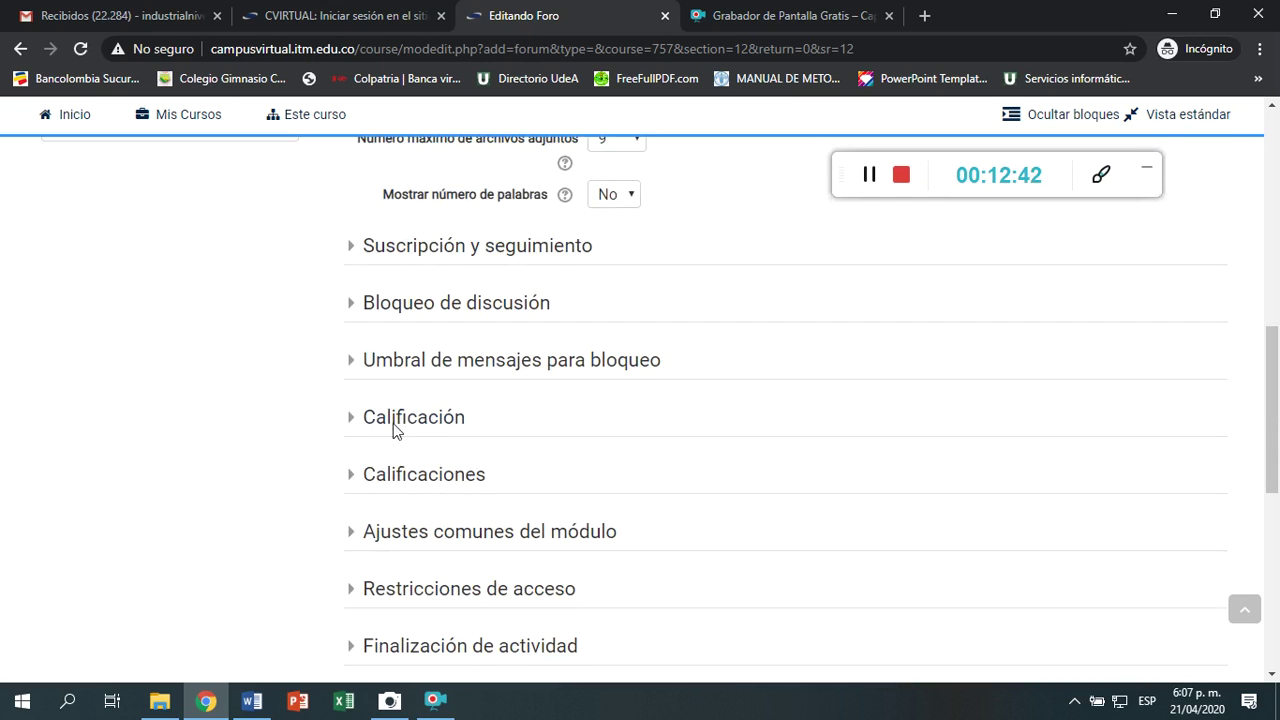
# Set the forum's grade category to "Cuarto 20%" in the Calificación settings.
pyautogui.click(421, 423)
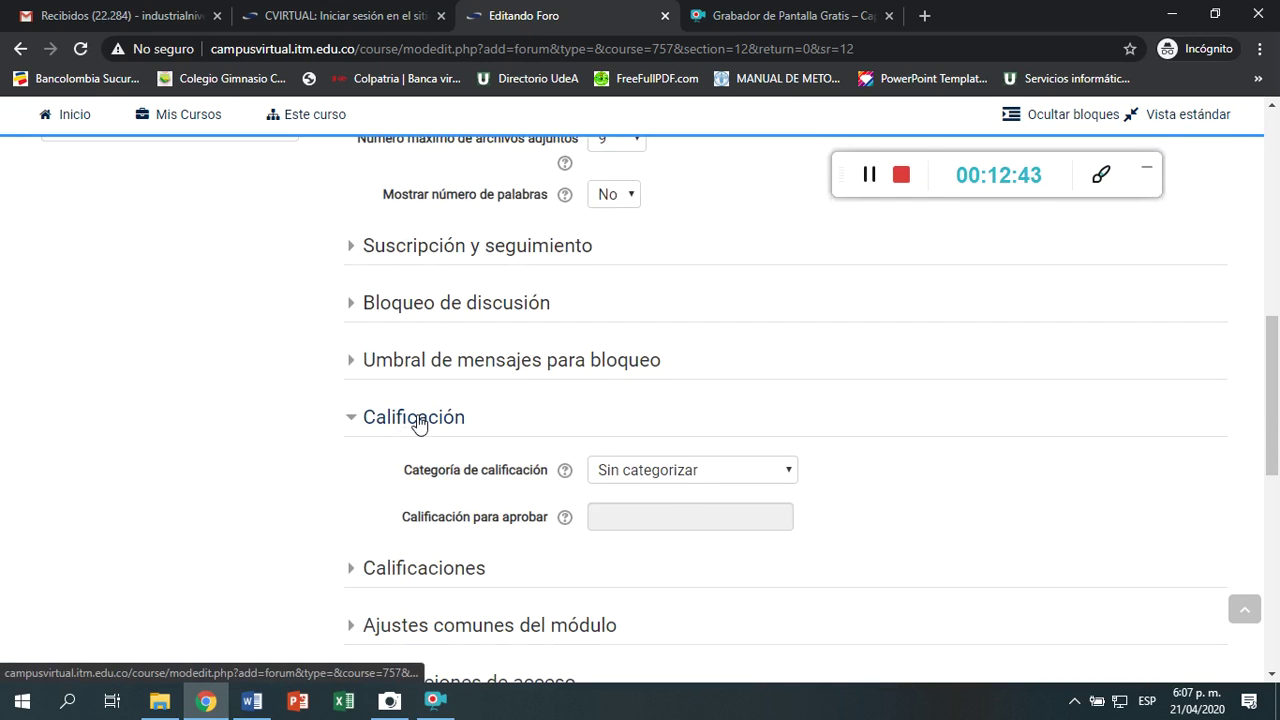
pyautogui.click(686, 478)
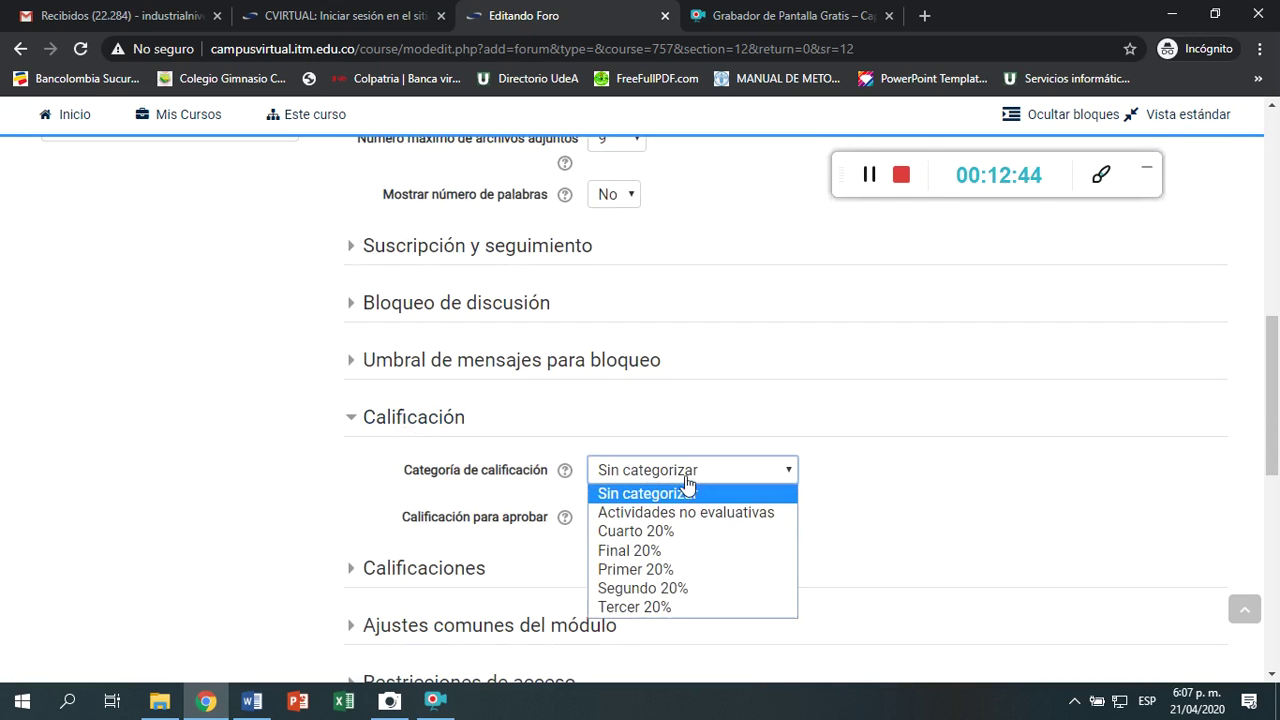
pyautogui.click(631, 538)
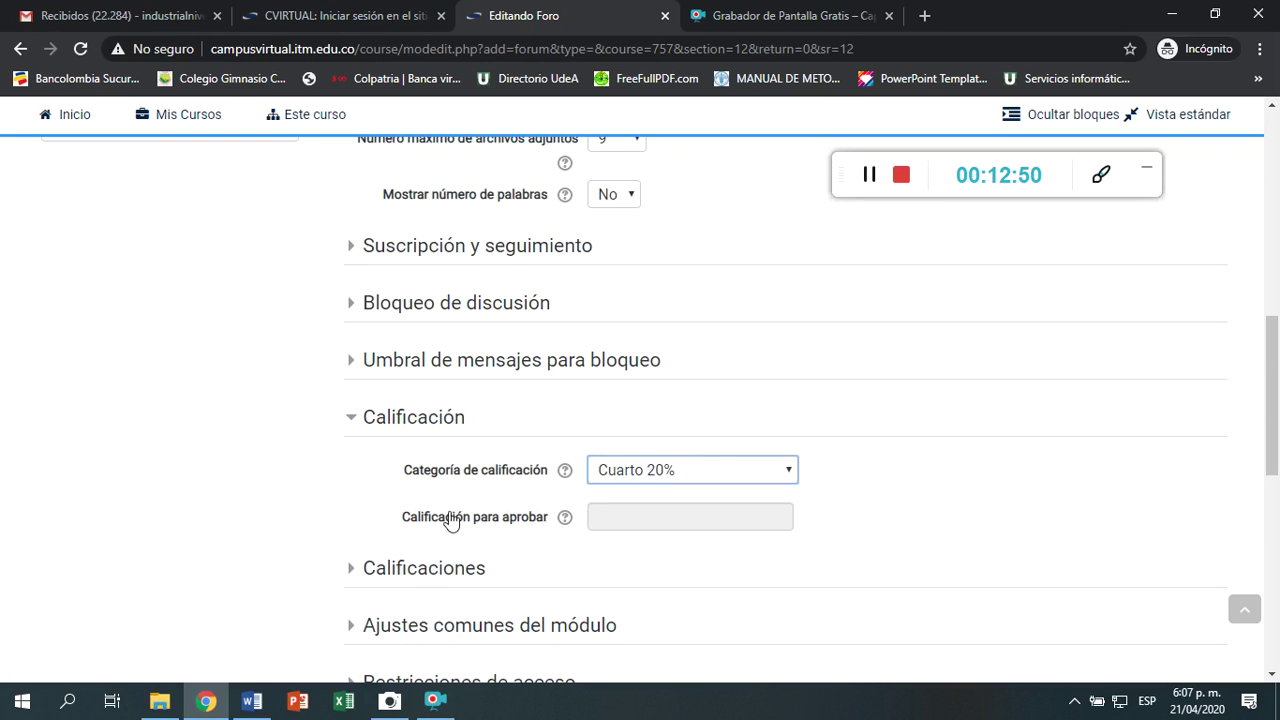
# Set the rating aggregation type to "Calificación máxima" in the Calificaciones settings.
pyautogui.click(360, 572)
pyautogui.scroll(-3, 520, 383)
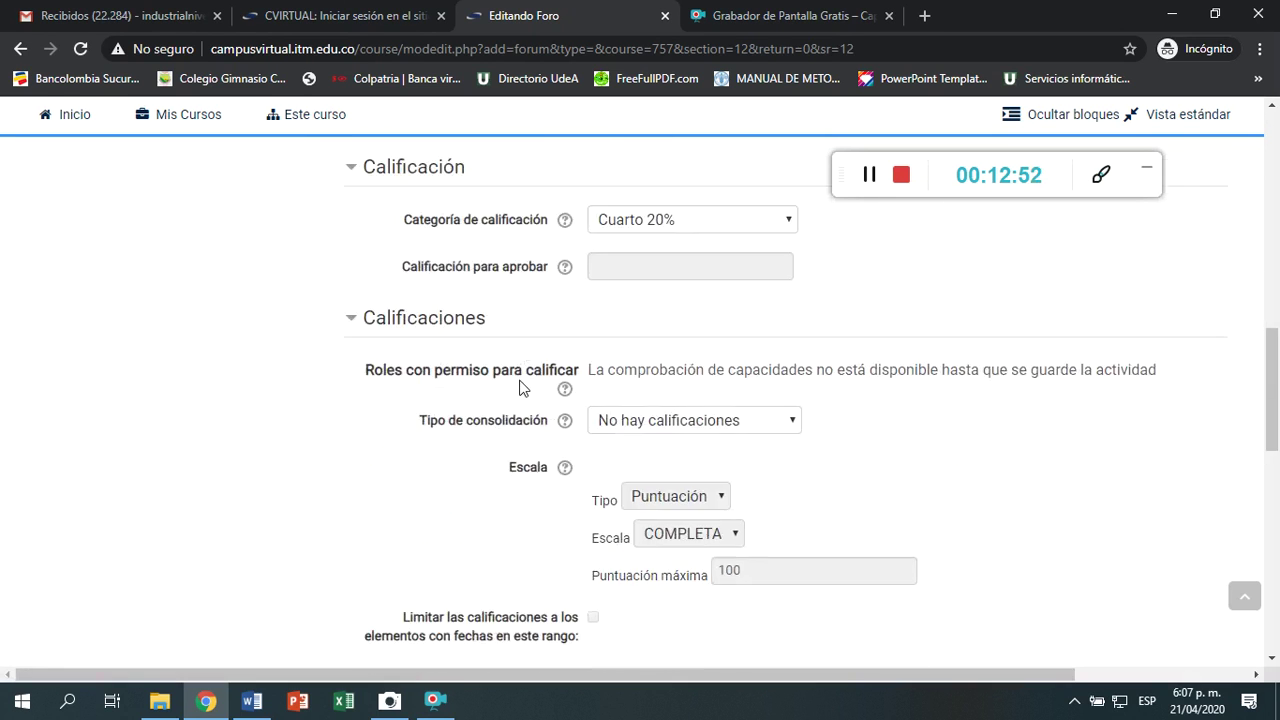
pyautogui.click(649, 425)
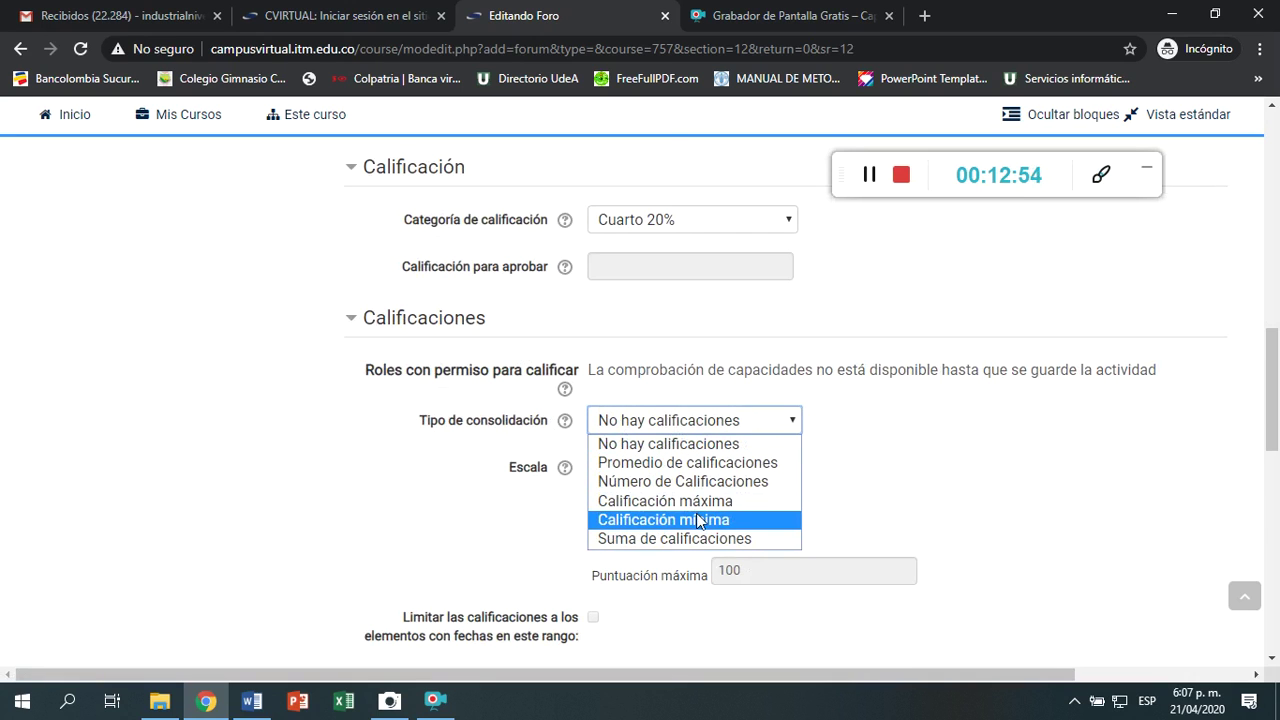
pyautogui.click(700, 508)
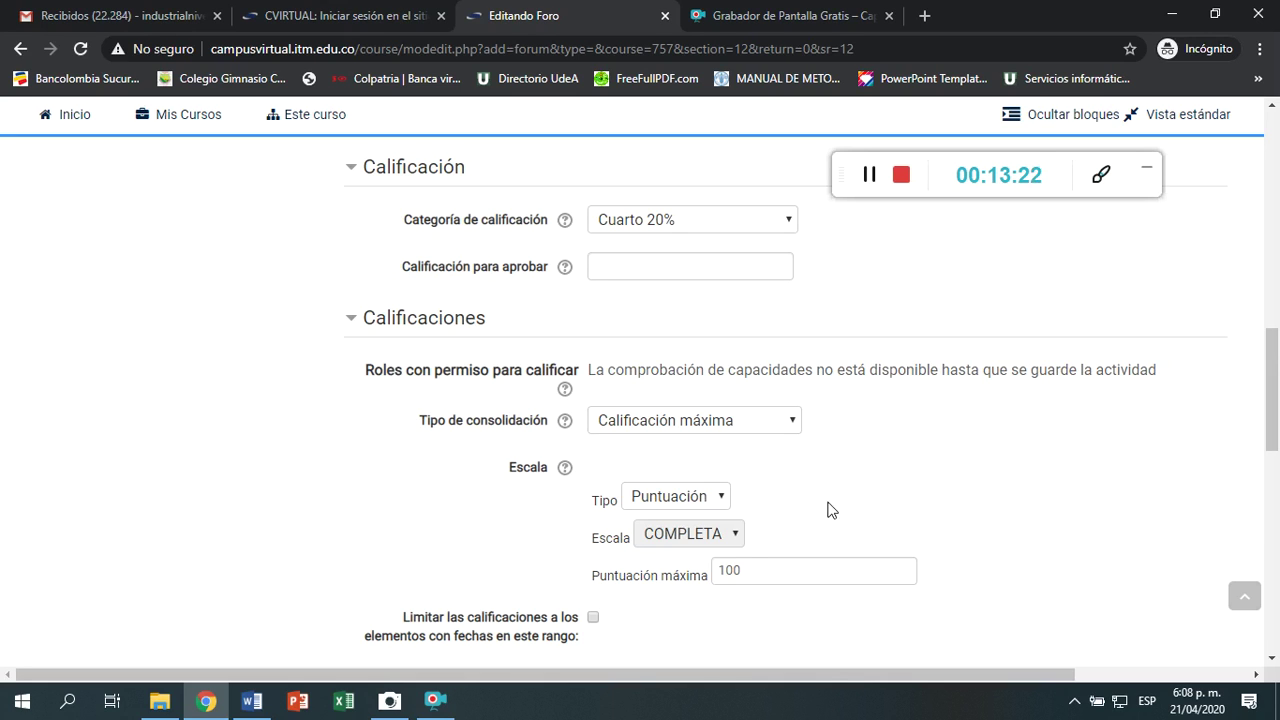
pyautogui.click(697, 420)
pyautogui.click(697, 420)
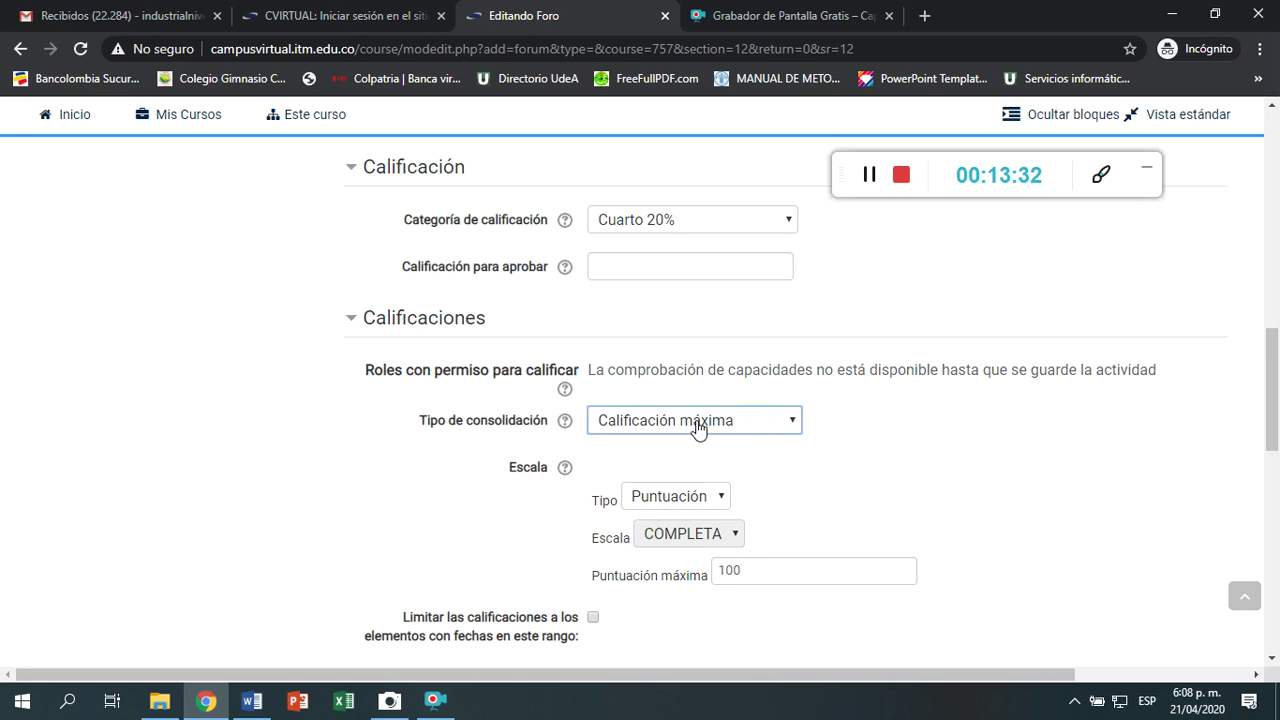
pyautogui.click(697, 421)
pyautogui.click(697, 421)
pyautogui.click(889, 434)
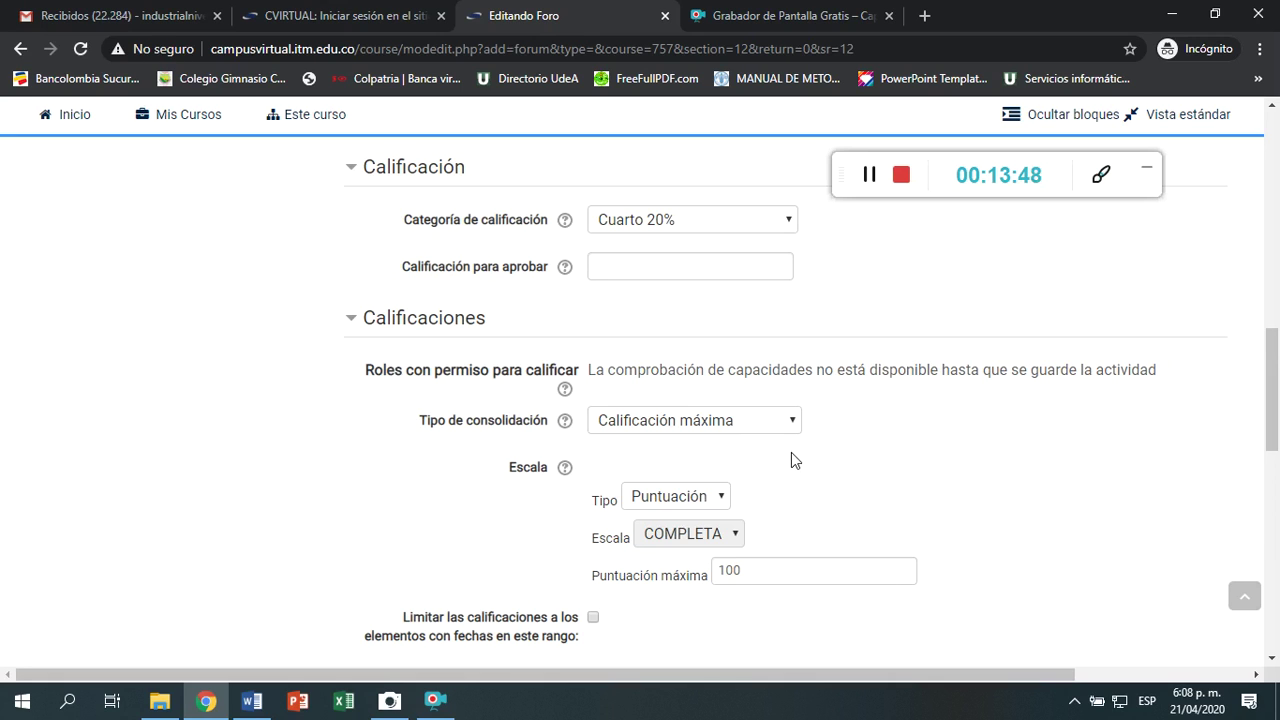
# Switch the rating scale's type to "Escala" and back to "Puntuación".
pyautogui.click(666, 508)
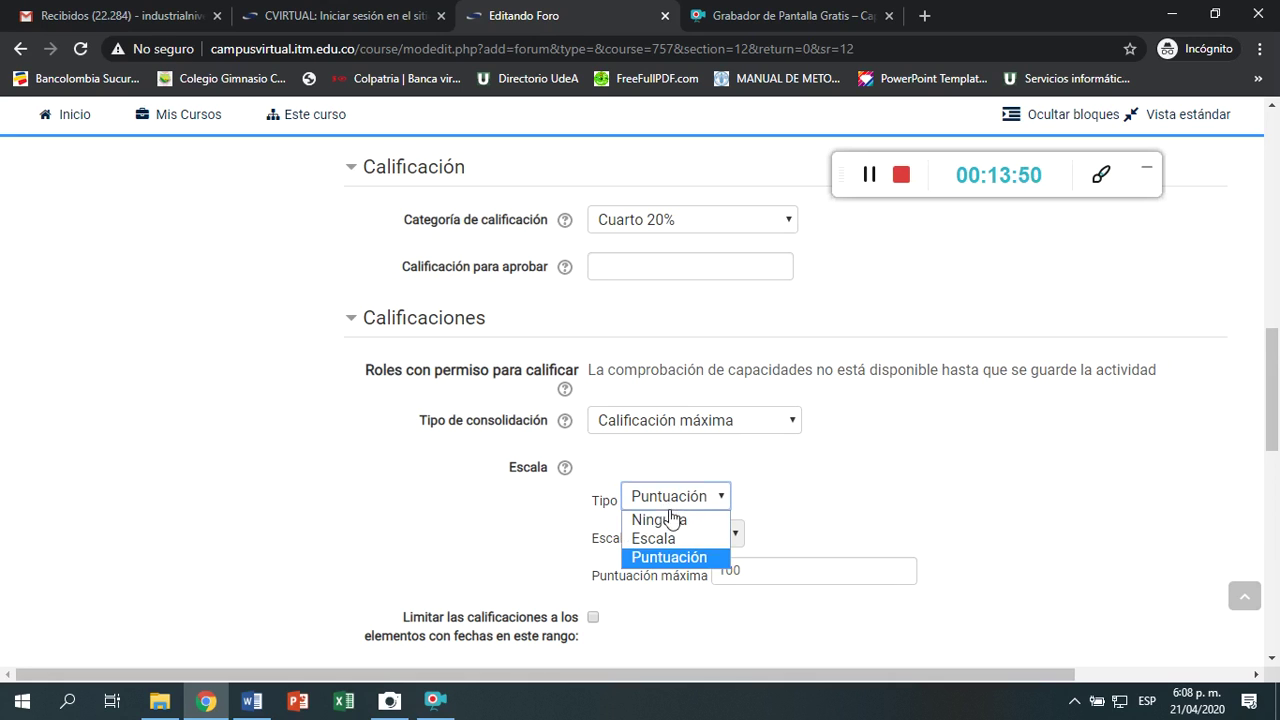
pyautogui.click(670, 540)
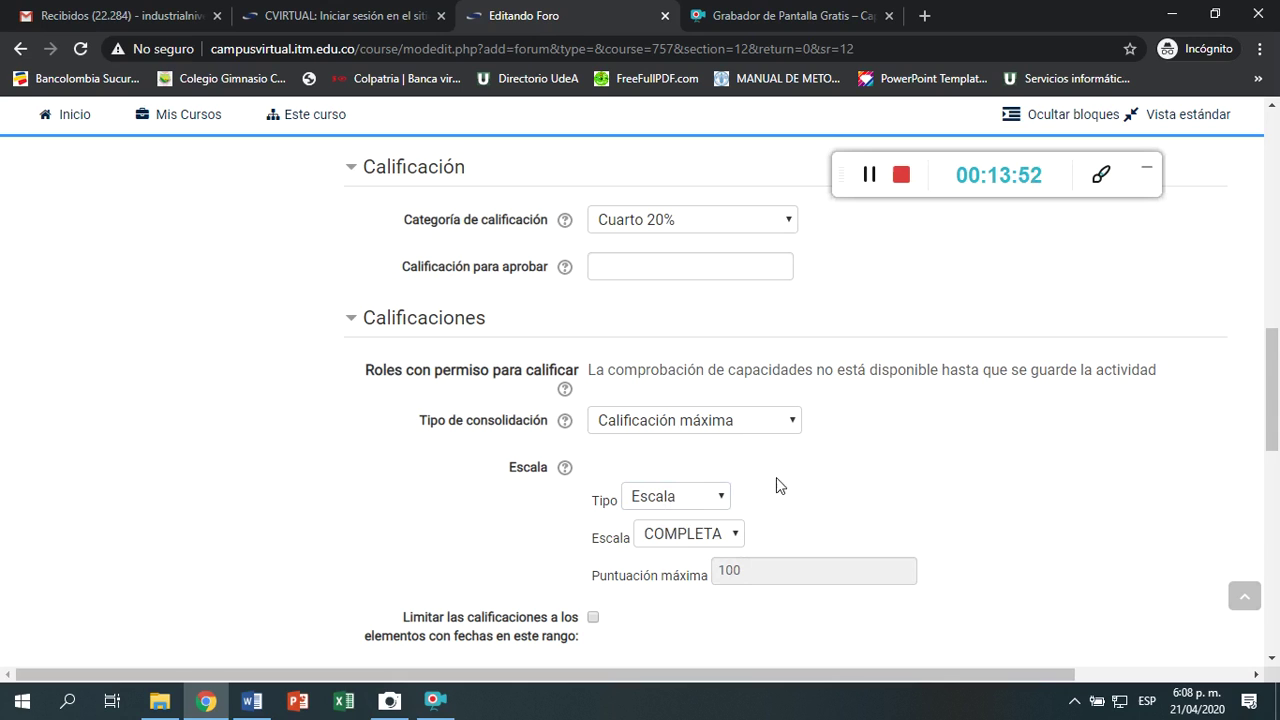
pyautogui.click(697, 506)
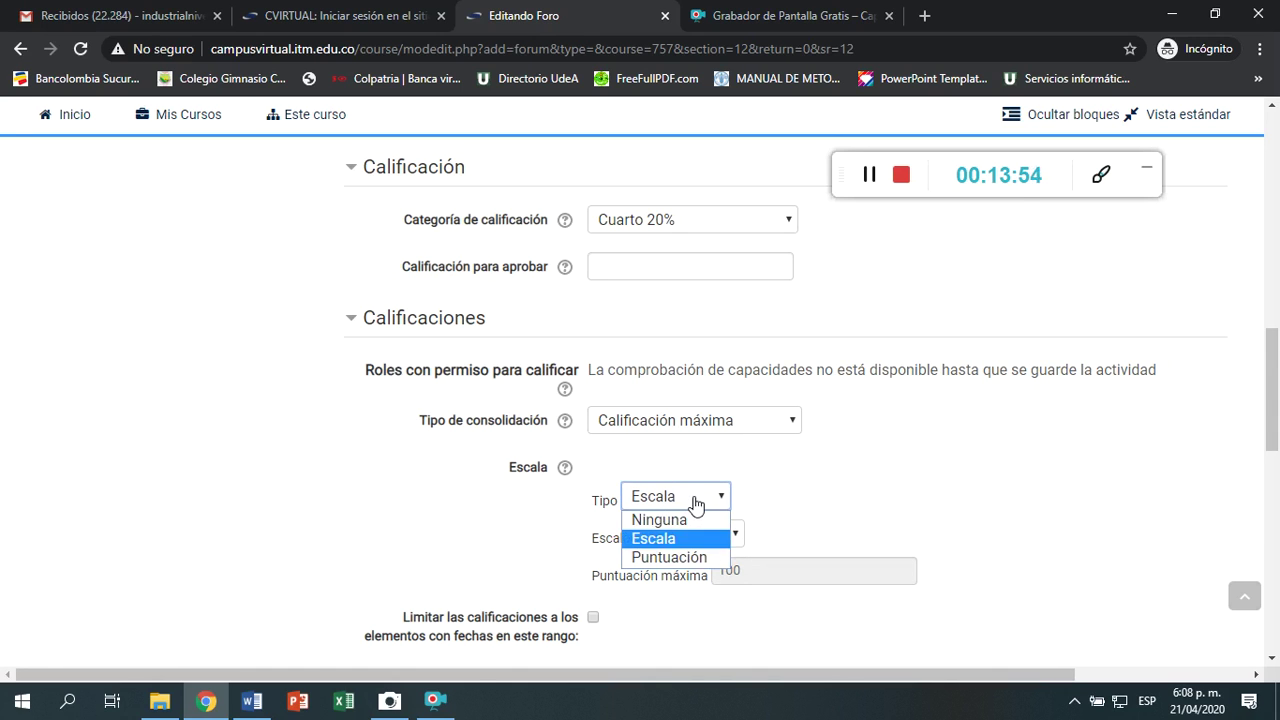
pyautogui.click(686, 557)
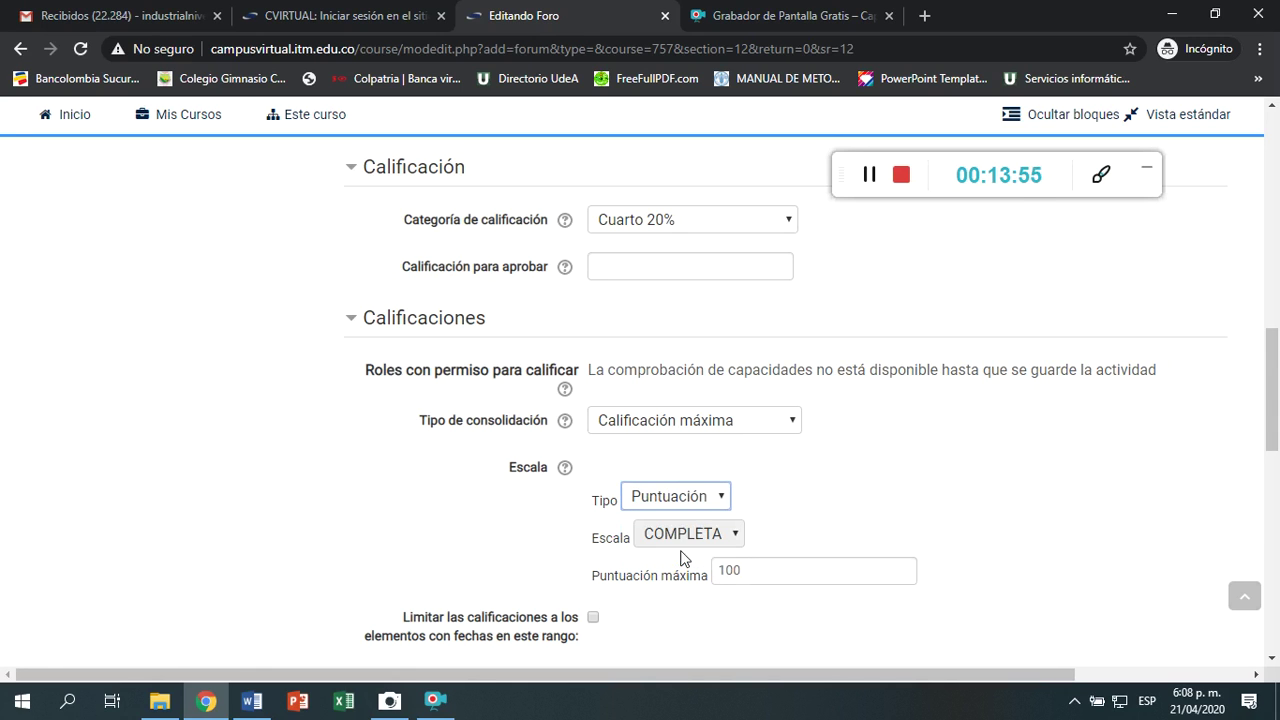
# Set the rating scale's type to "Escala".
pyautogui.click(694, 508)
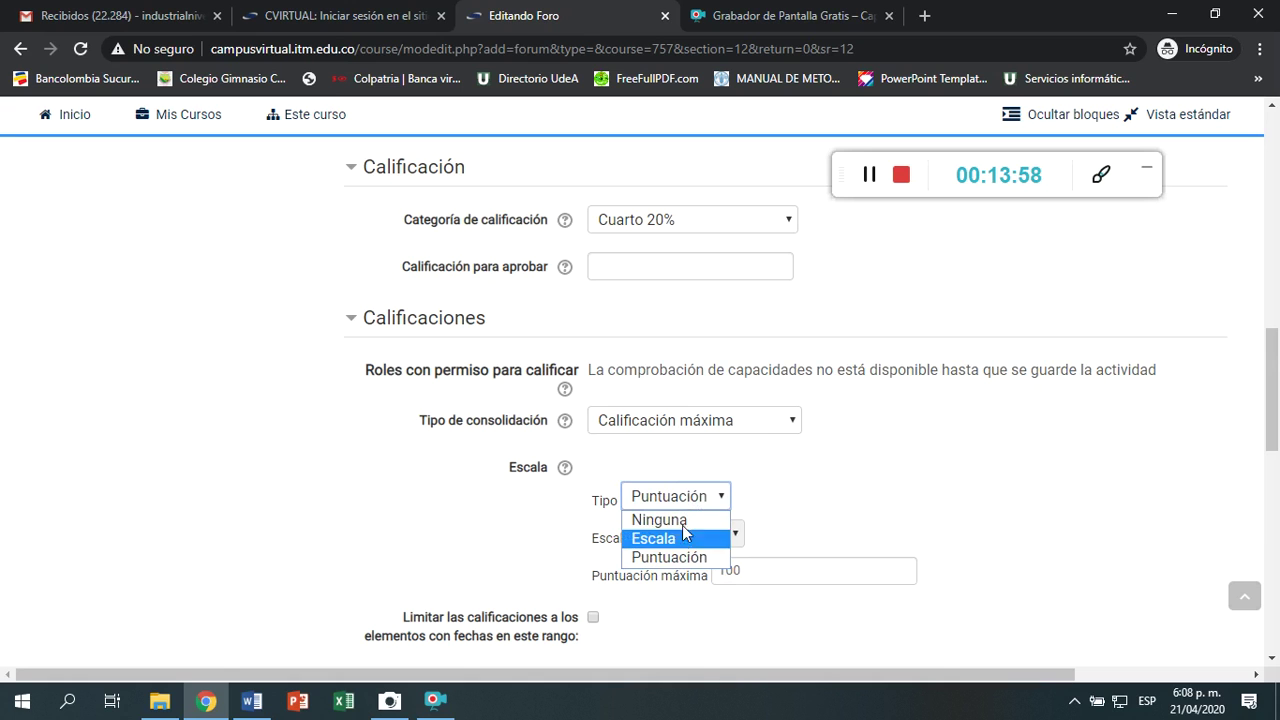
pyautogui.click(682, 534)
pyautogui.click(712, 468)
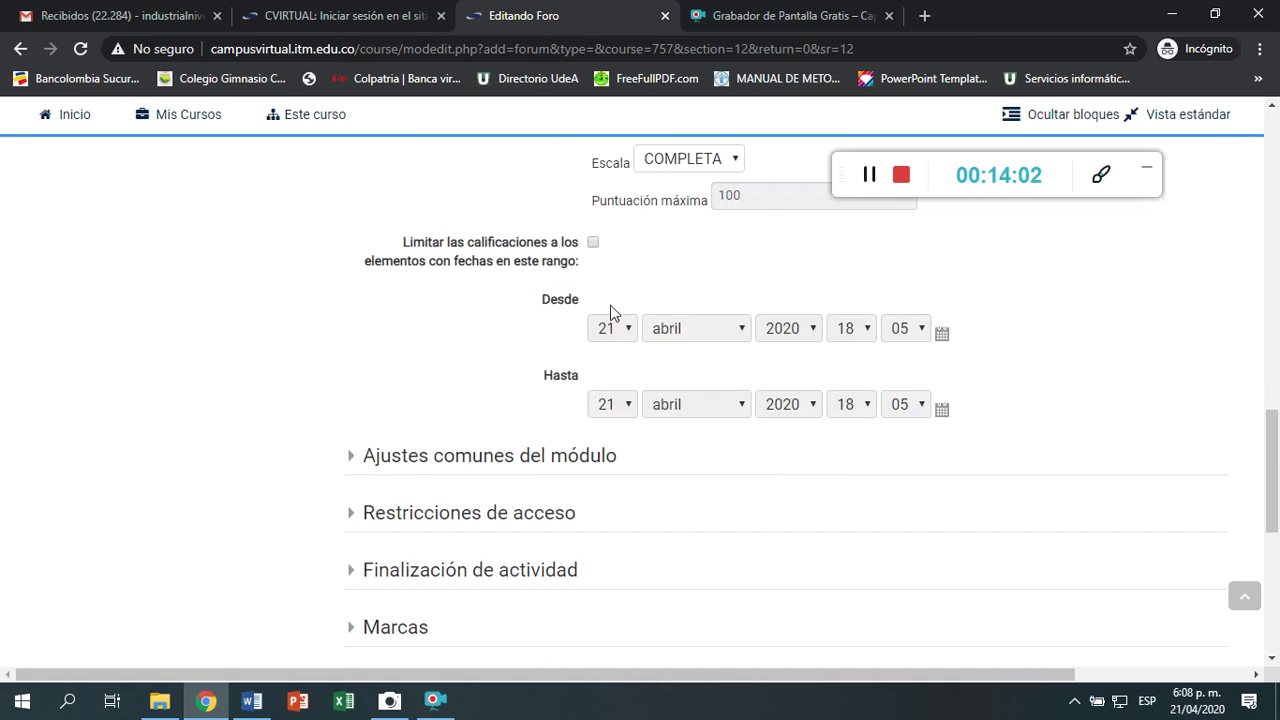
# Review the remaining forum settings, then save the new forum and return to the course.
pyautogui.scroll(3, 671, 386)
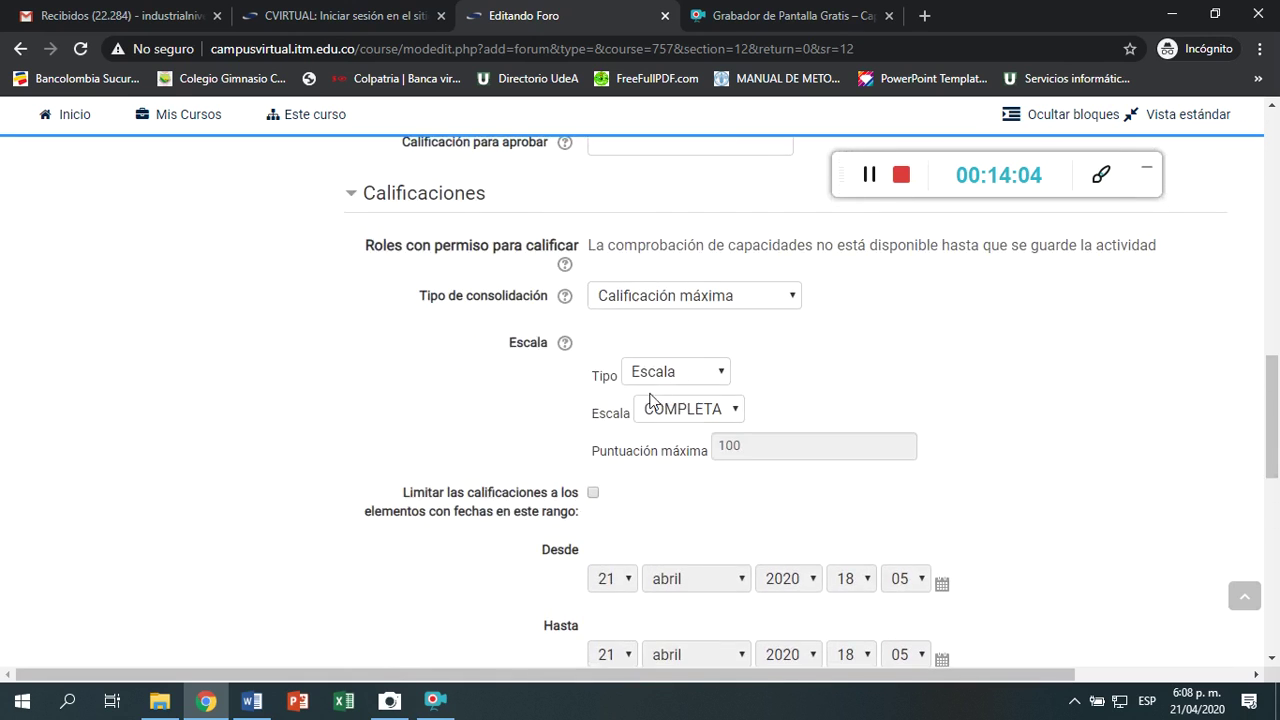
pyautogui.scroll(-1, 606, 443)
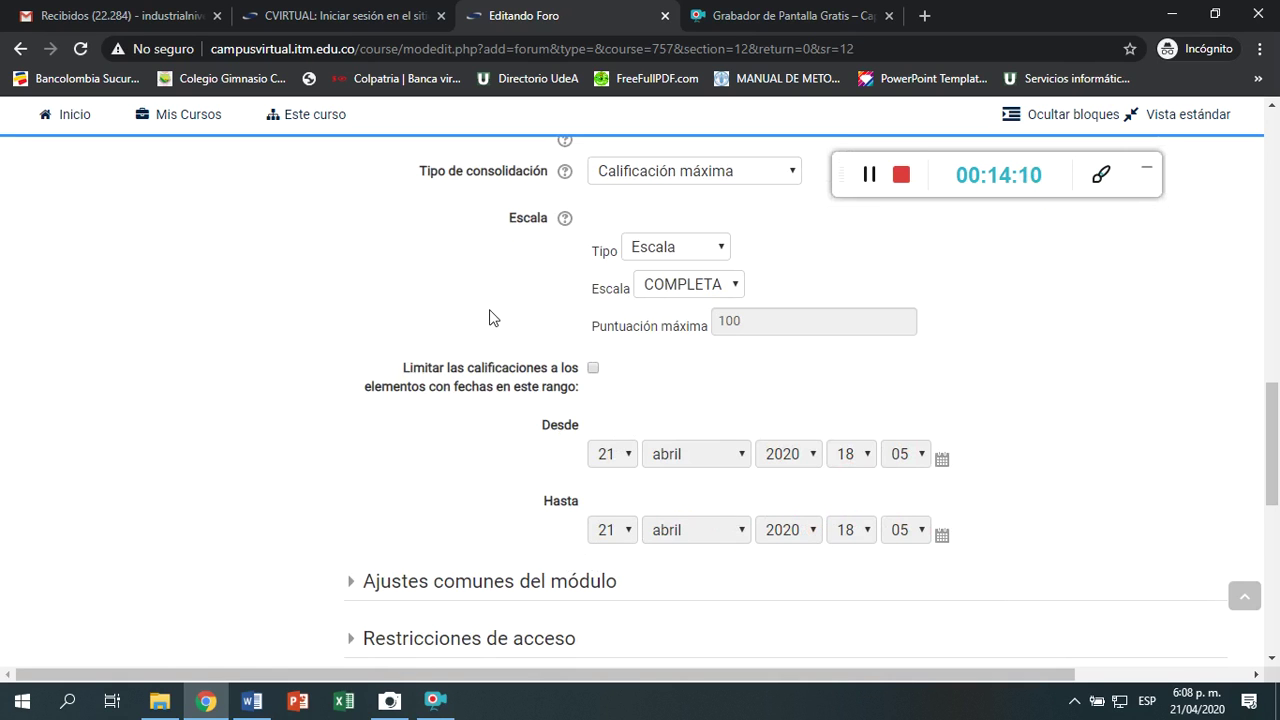
pyautogui.scroll(-2, 485, 325)
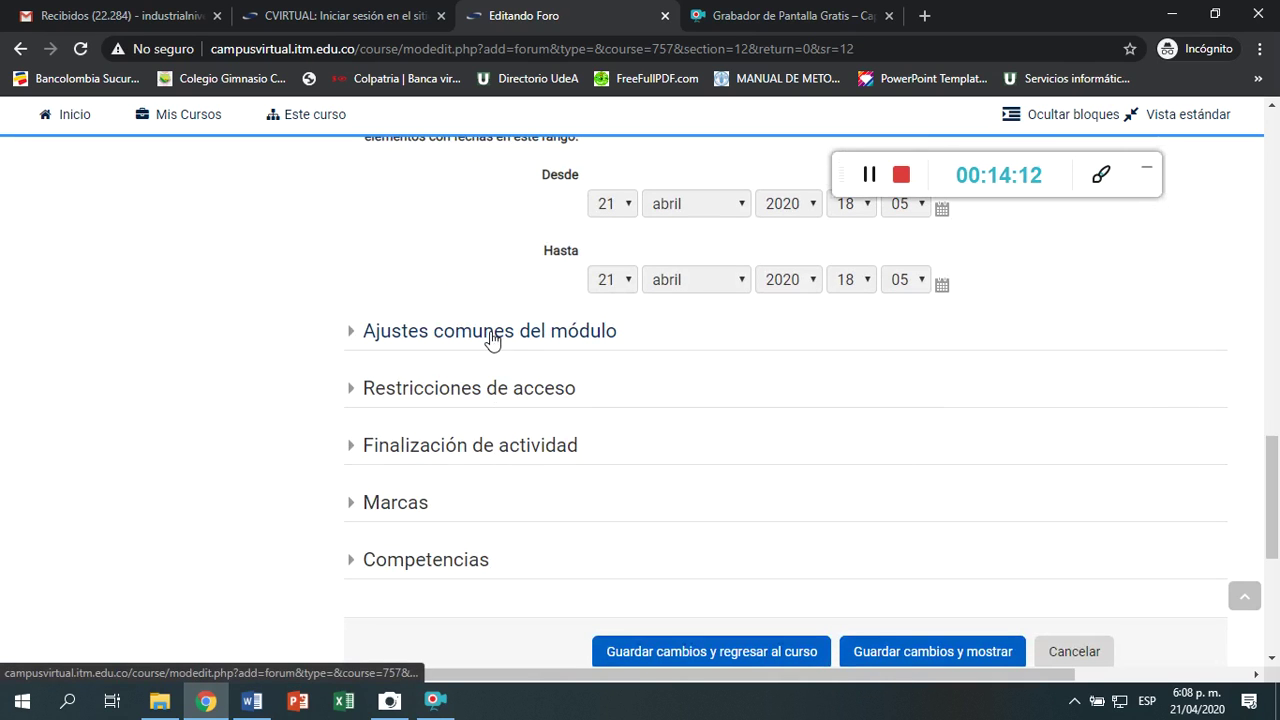
pyautogui.scroll(1, 498, 338)
pyautogui.scroll(-3, 447, 375)
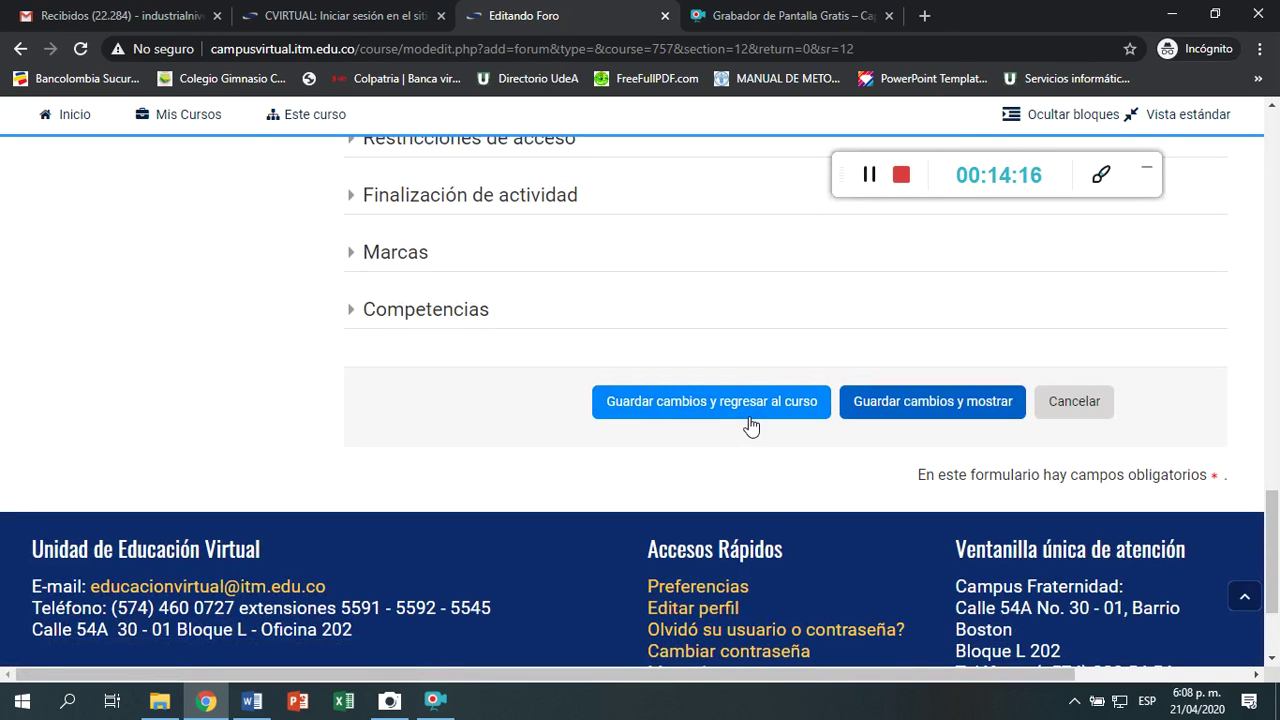
pyautogui.click(745, 405)
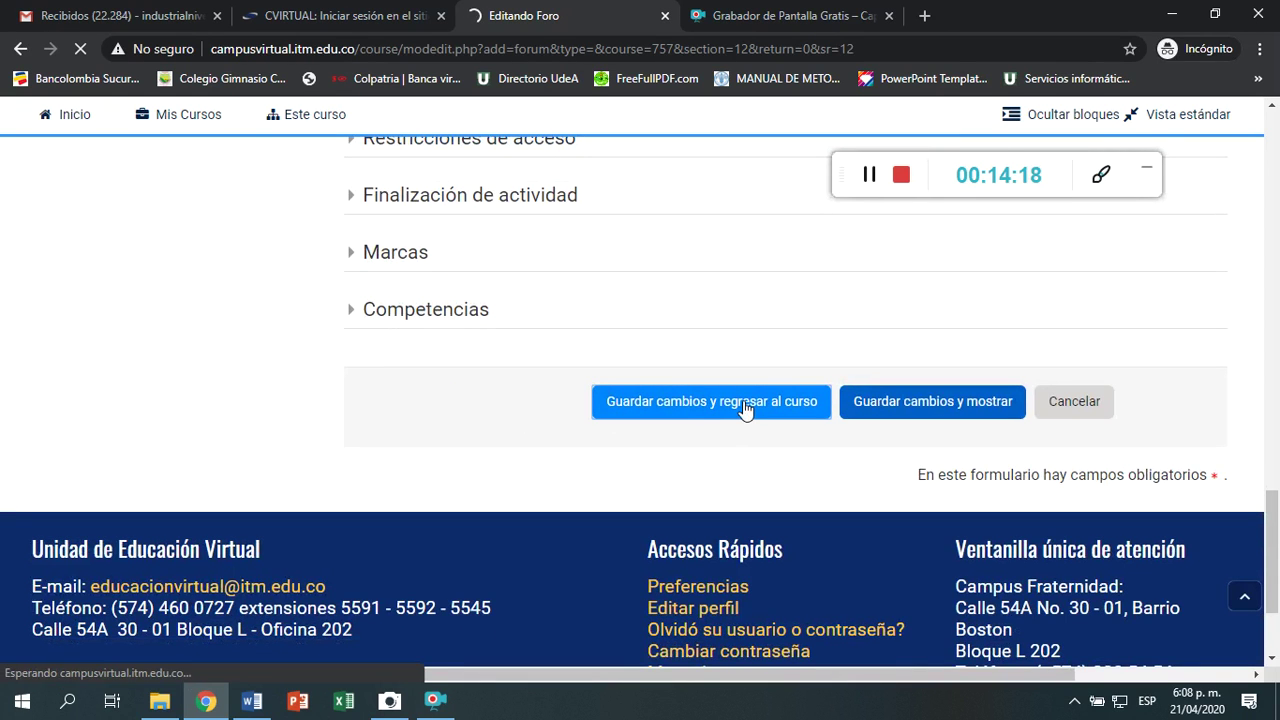
# Move the Ejemplo 2 forum between Reto semana 11 and Foro de Dudas in the Semana 11 section.
pyautogui.scroll(-4, 745, 410)
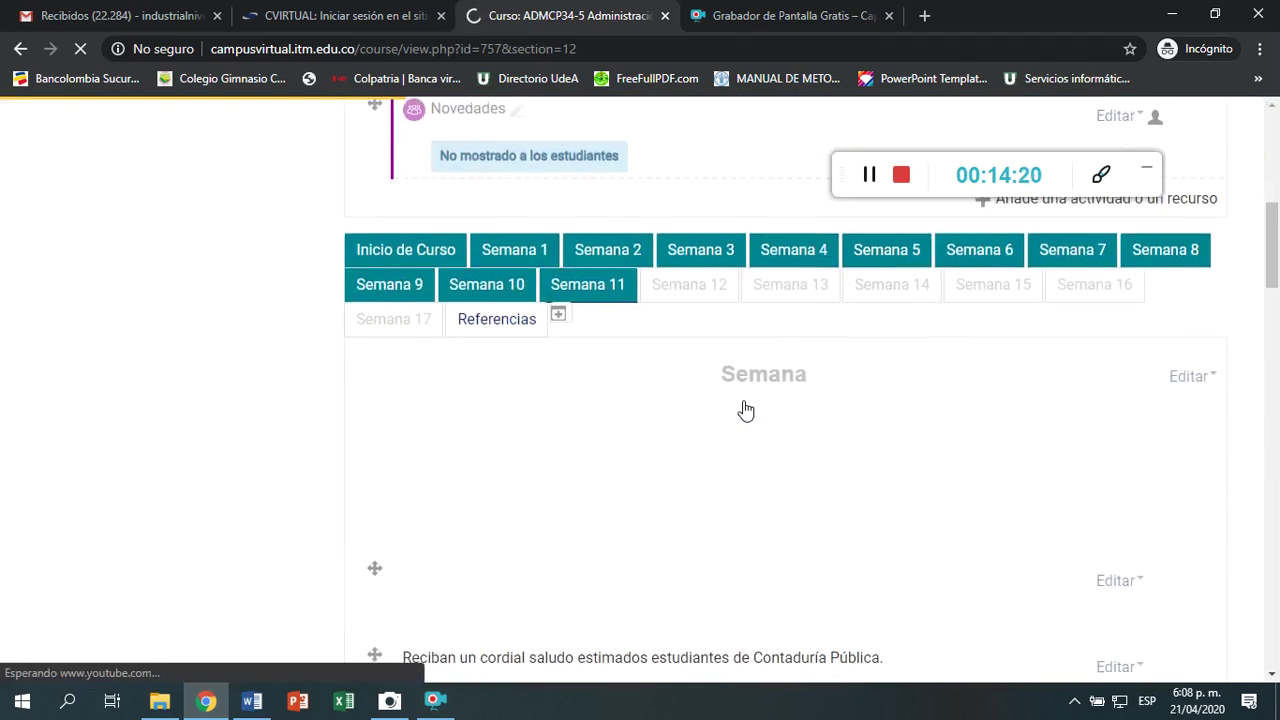
pyautogui.scroll(-10, 745, 410)
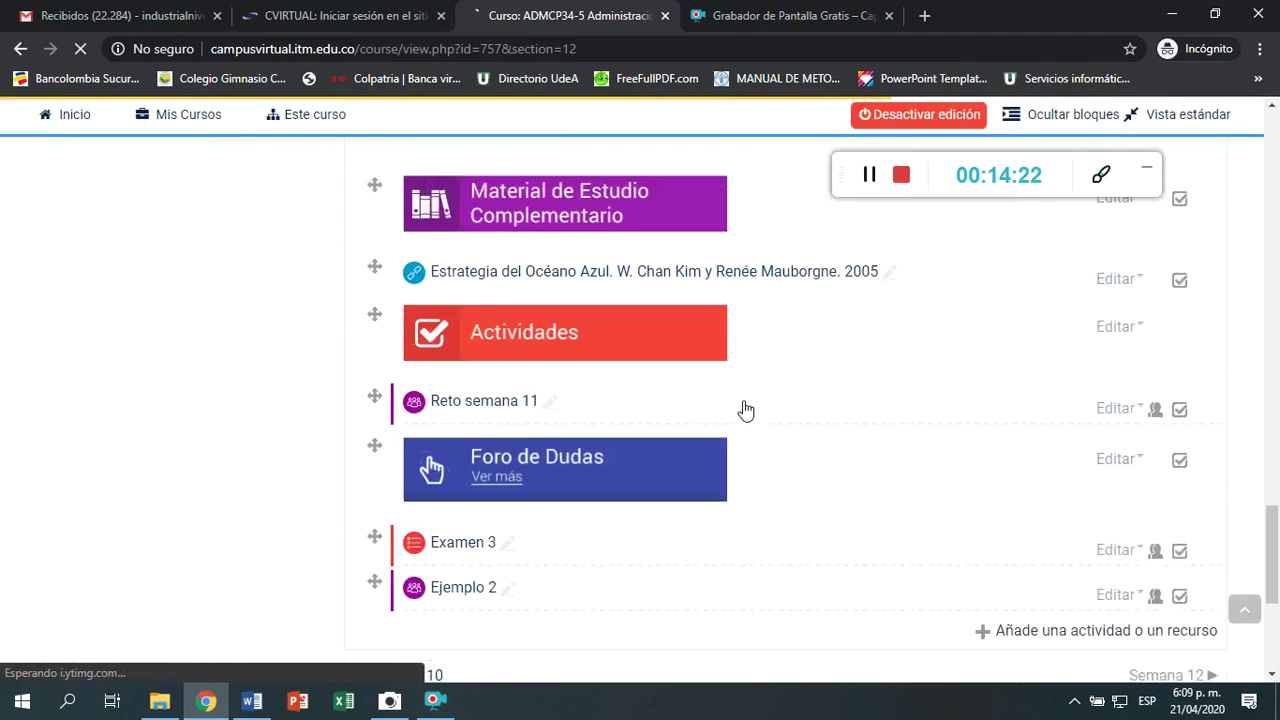
pyautogui.scroll(-3, 745, 410)
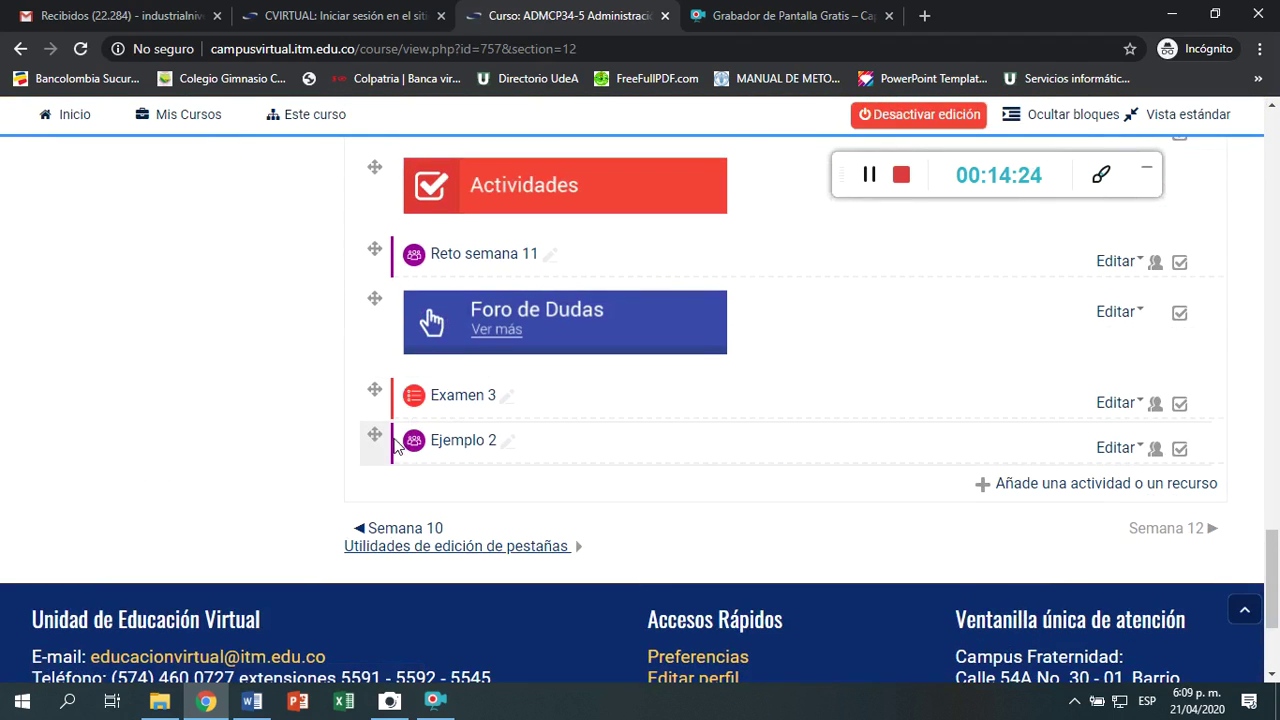
pyautogui.moveTo(380, 425); pyautogui.dragTo(378, 298)
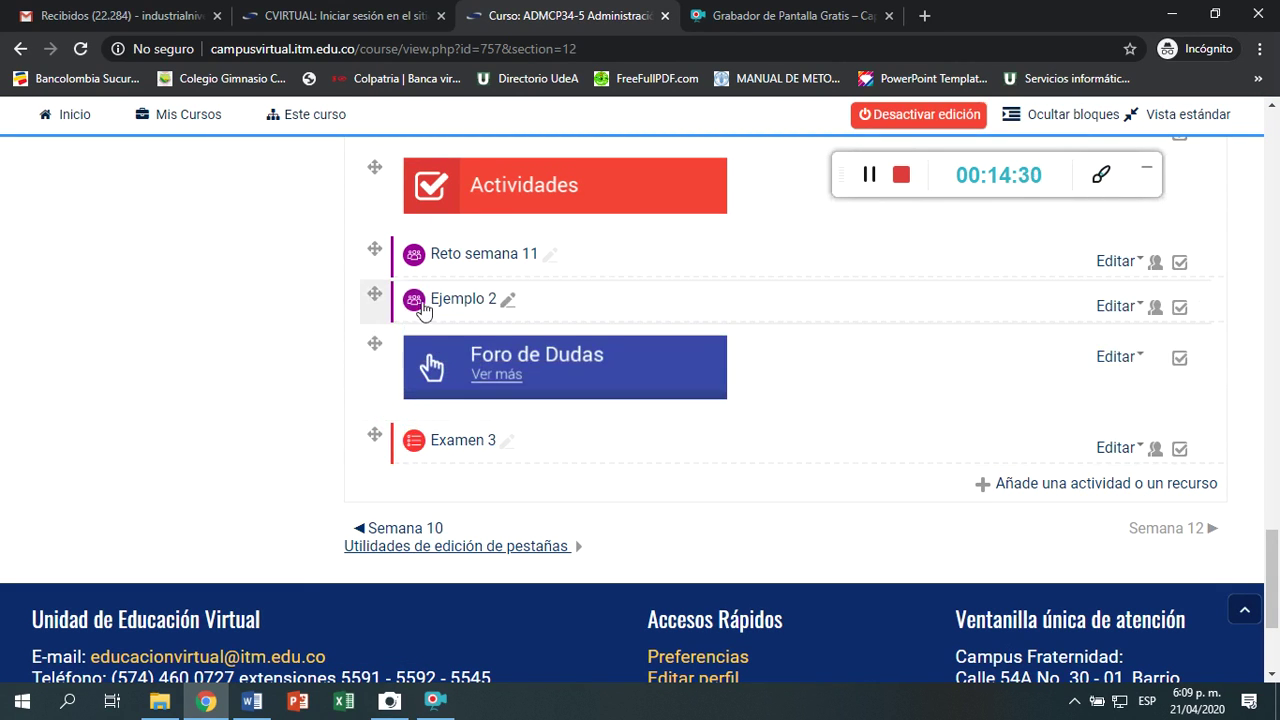
# Open the Ejemplo 2 forum and start a new discussion topic in it.
pyautogui.click(465, 304)
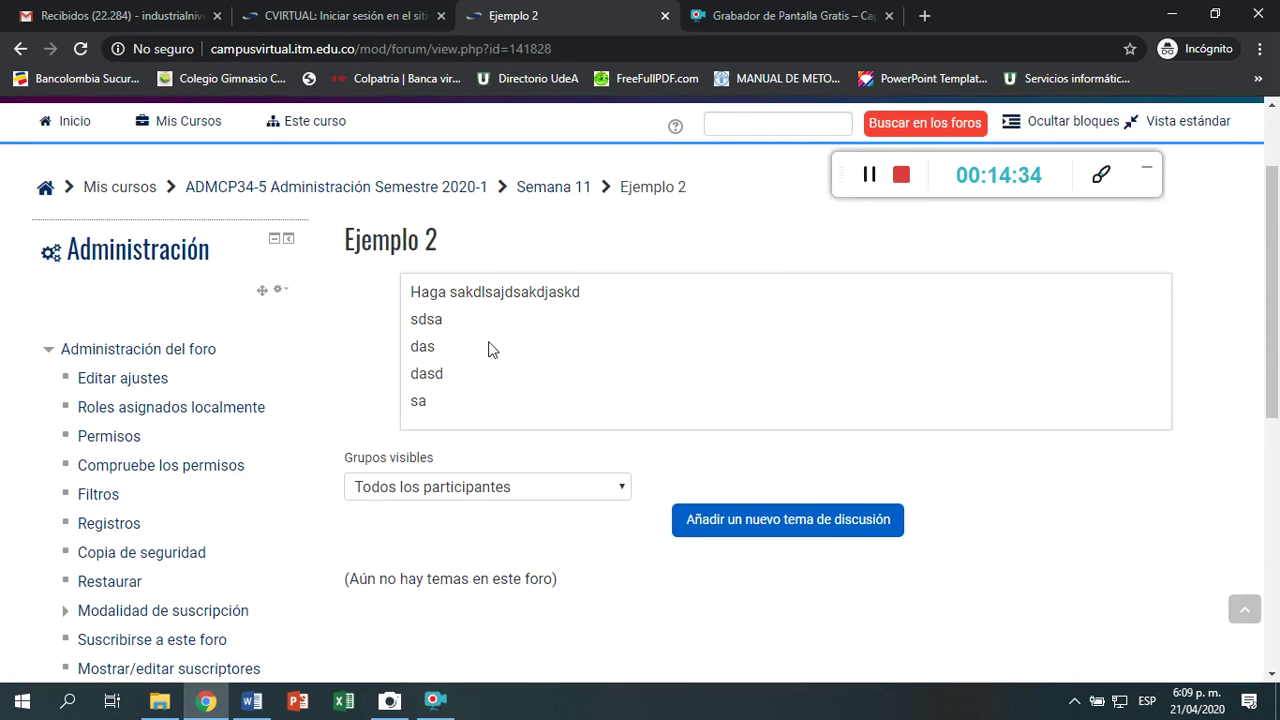
pyautogui.scroll(-2, 425, 446)
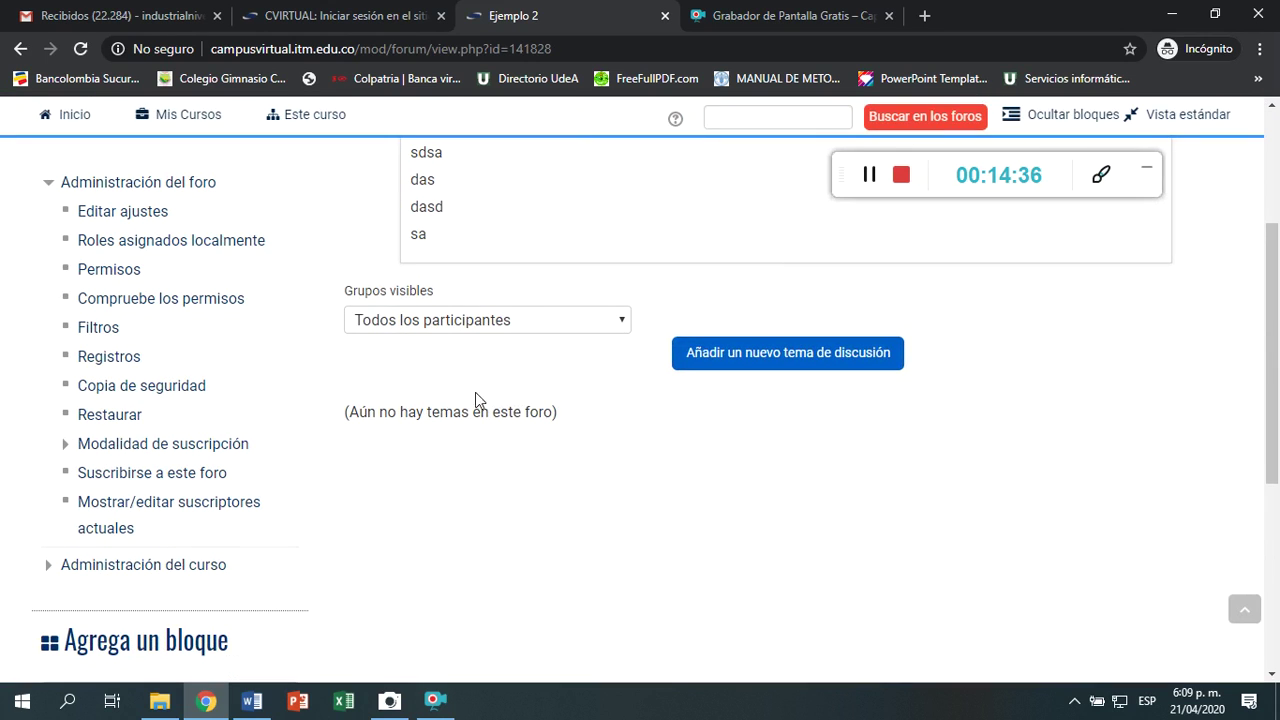
pyautogui.click(806, 368)
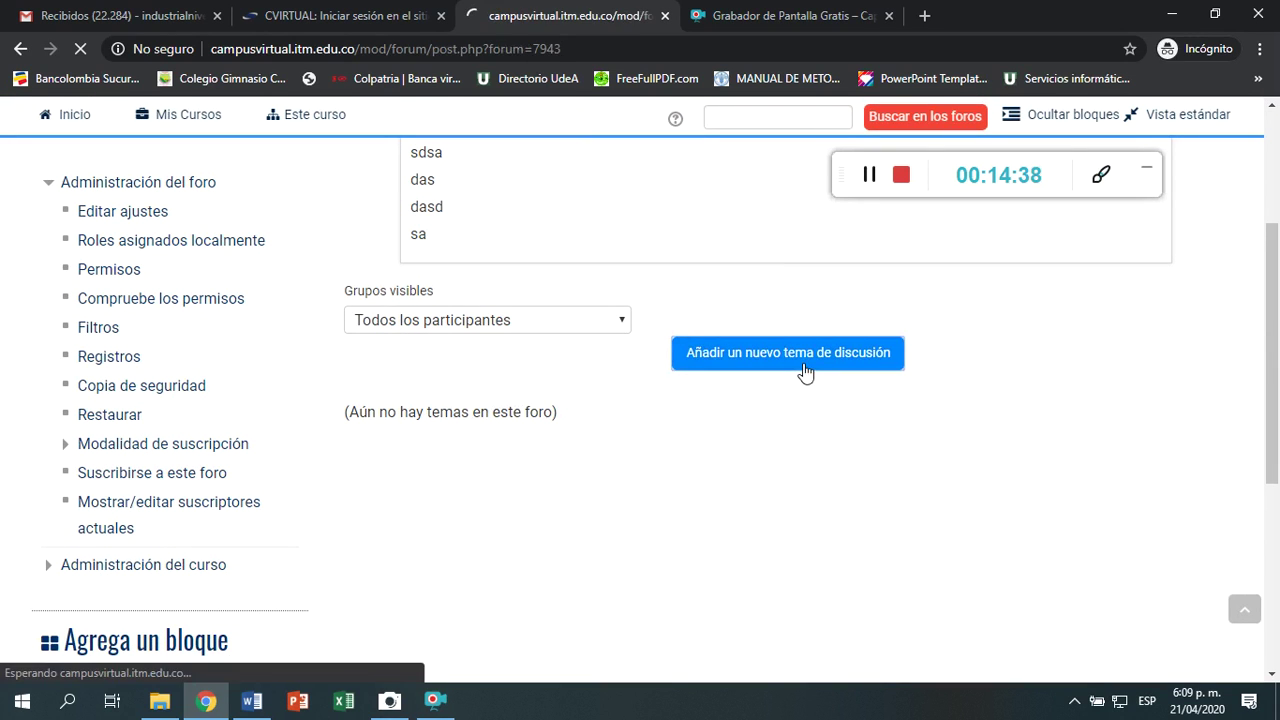
pyautogui.scroll(-2, 524, 466)
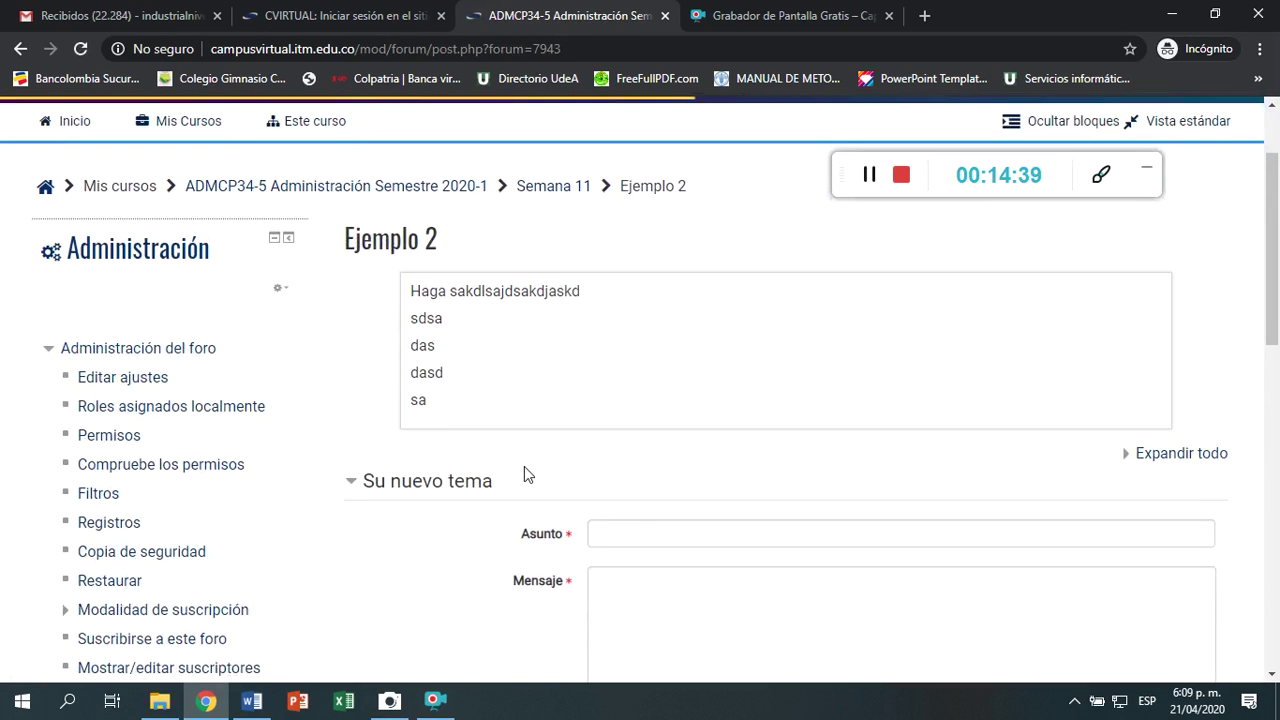
# Post the topic "Trabajo del estudiante ABC" to the forum with the message lines "asdasdasdasdasasdasd" and "sadasdsa".
pyautogui.click(648, 531)
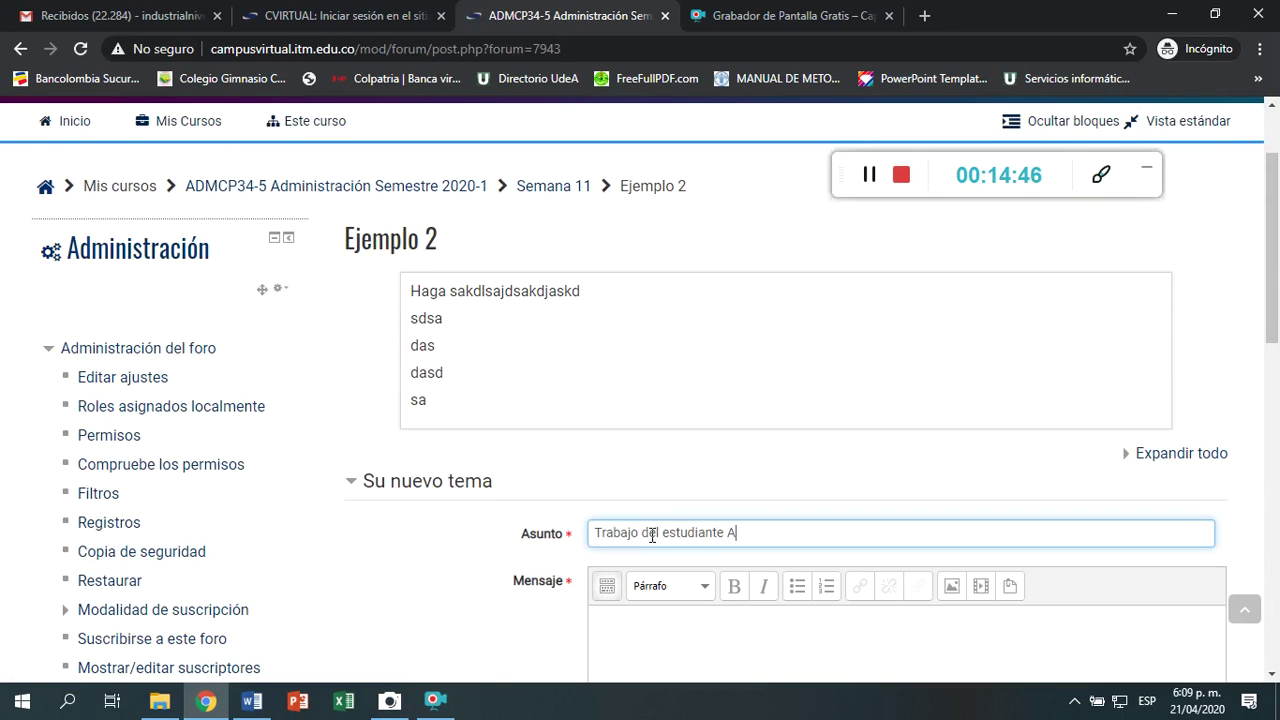
pyautogui.scroll(-3, 866, 616)
pyautogui.click(729, 412)
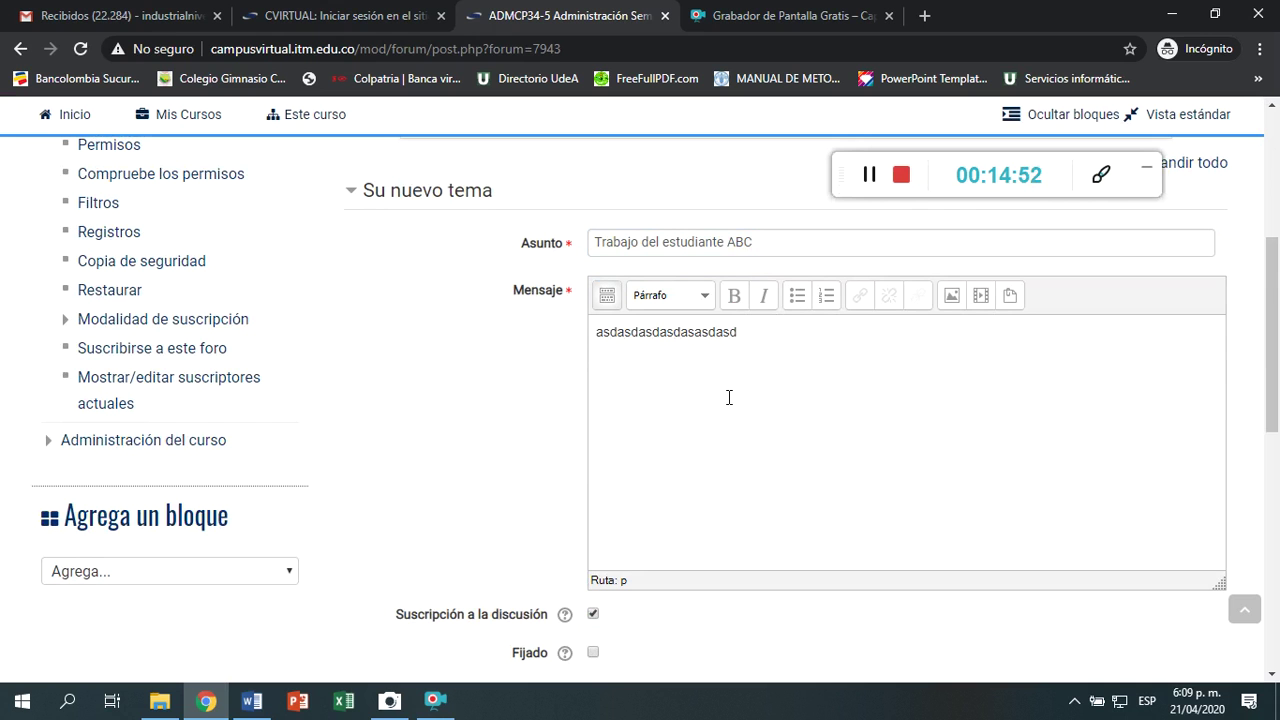
pyautogui.write('asd')
pyautogui.scroll(-4, 729, 397)
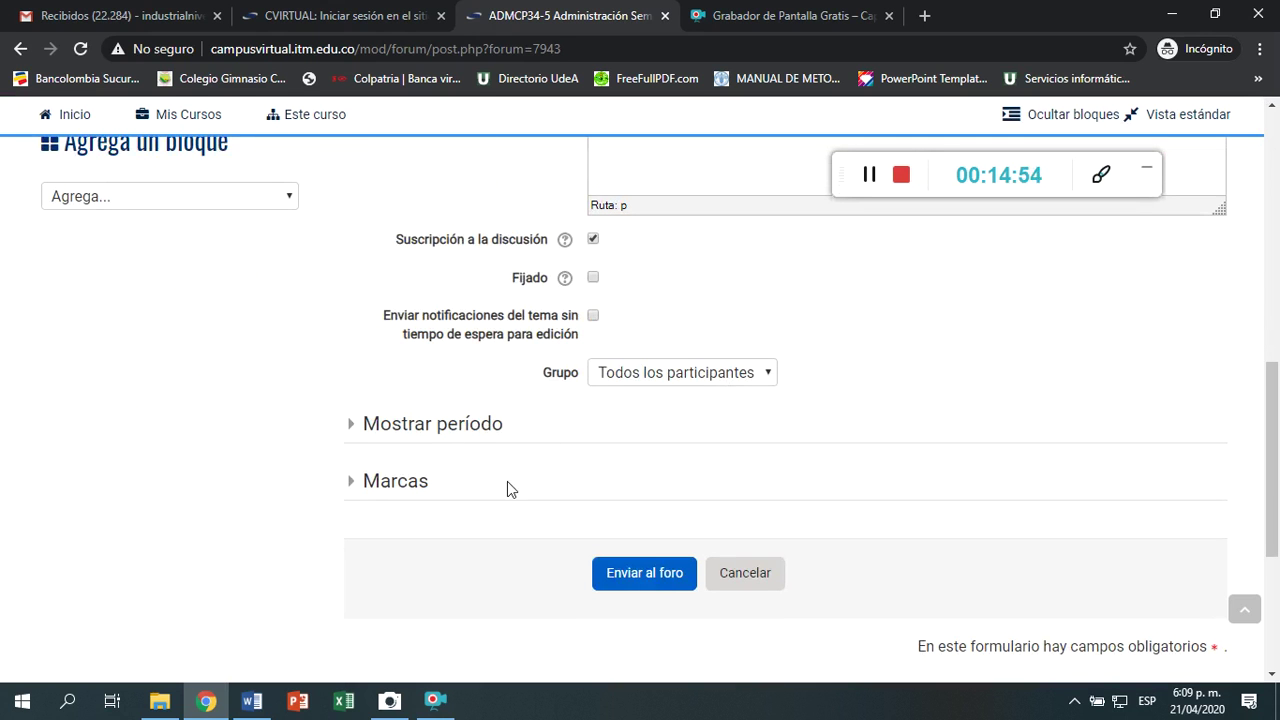
pyautogui.click(656, 578)
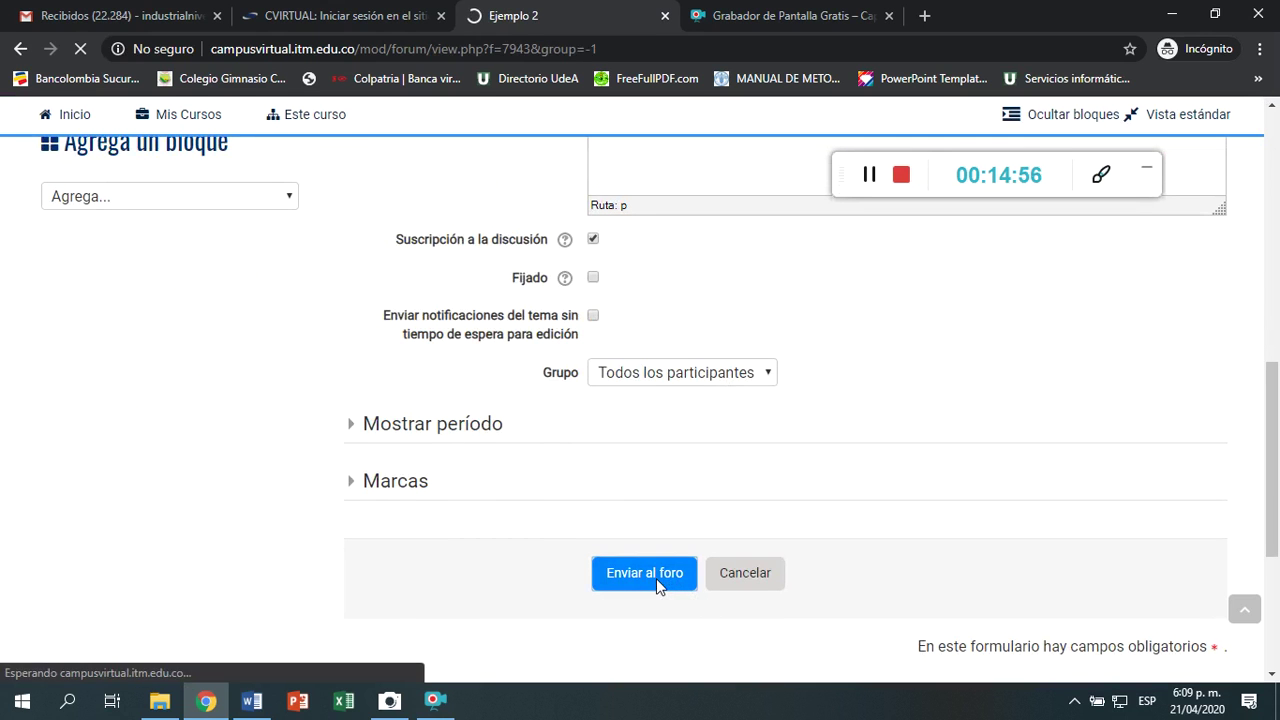
# Open the "Trabajo del estudiante ABC" discussion and examine its message and rating line.
pyautogui.scroll(-7, 651, 546)
pyautogui.scroll(3, 651, 555)
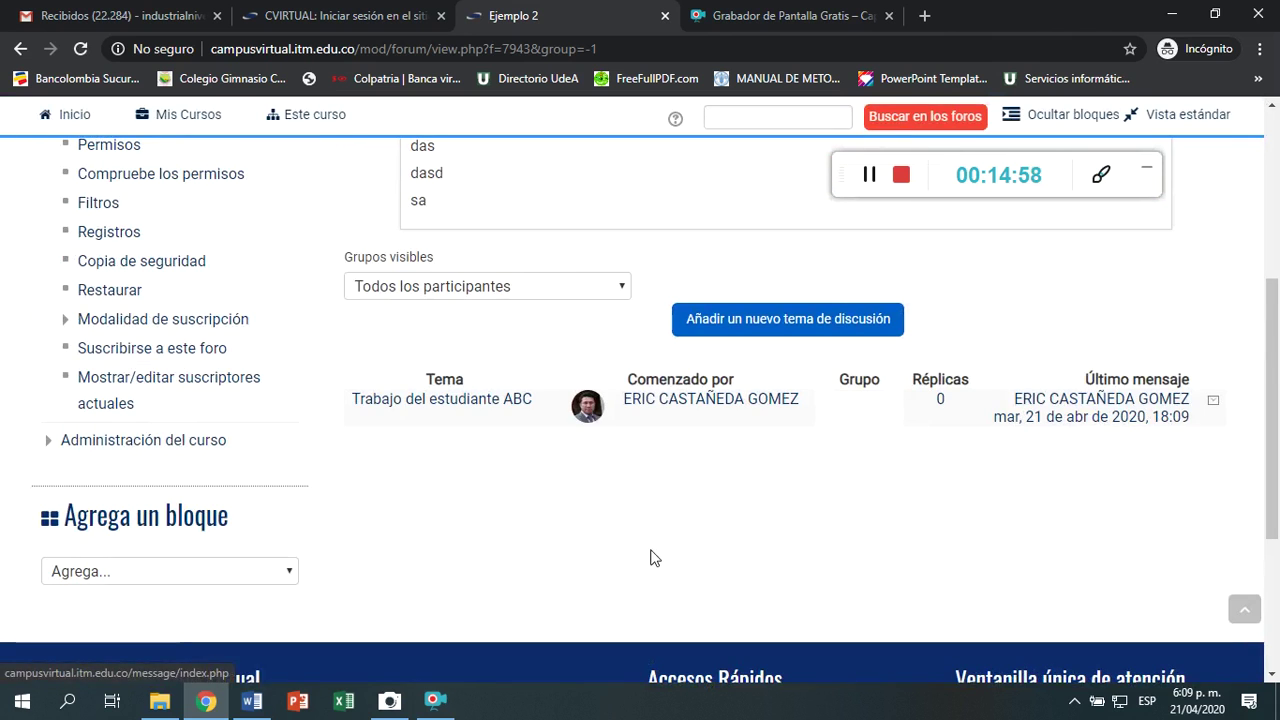
pyautogui.scroll(2, 462, 400)
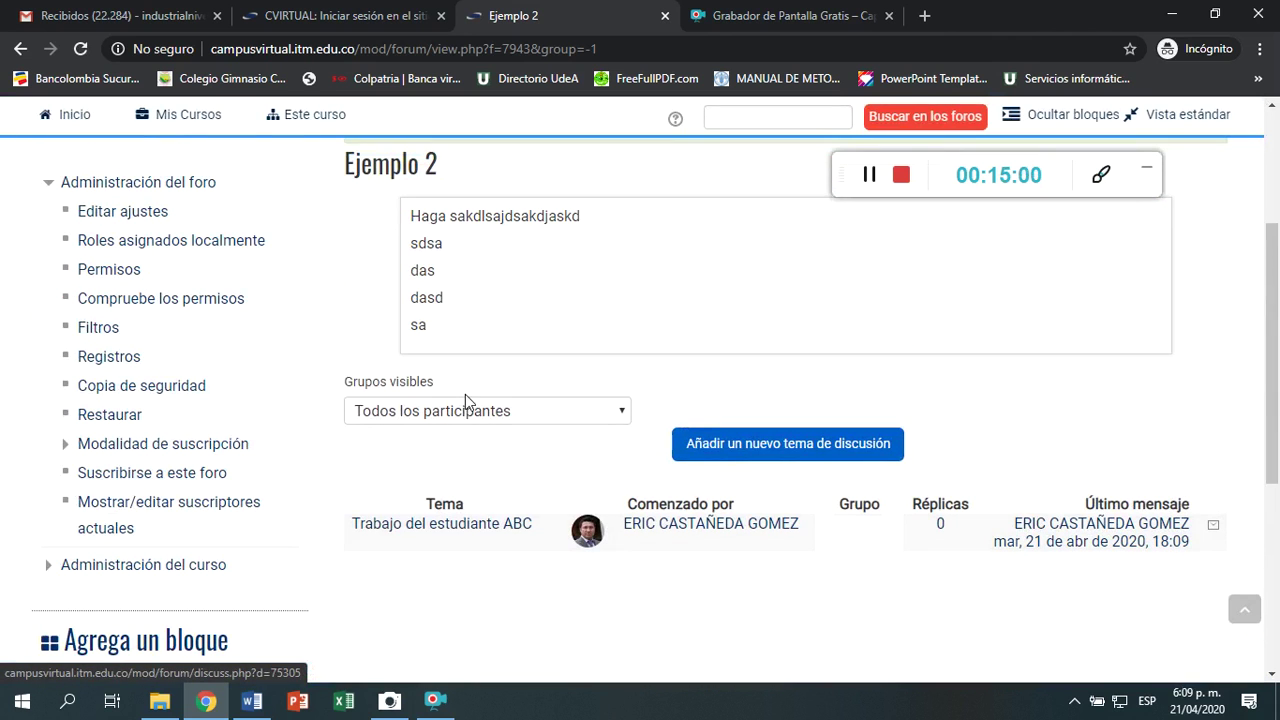
pyautogui.click(452, 535)
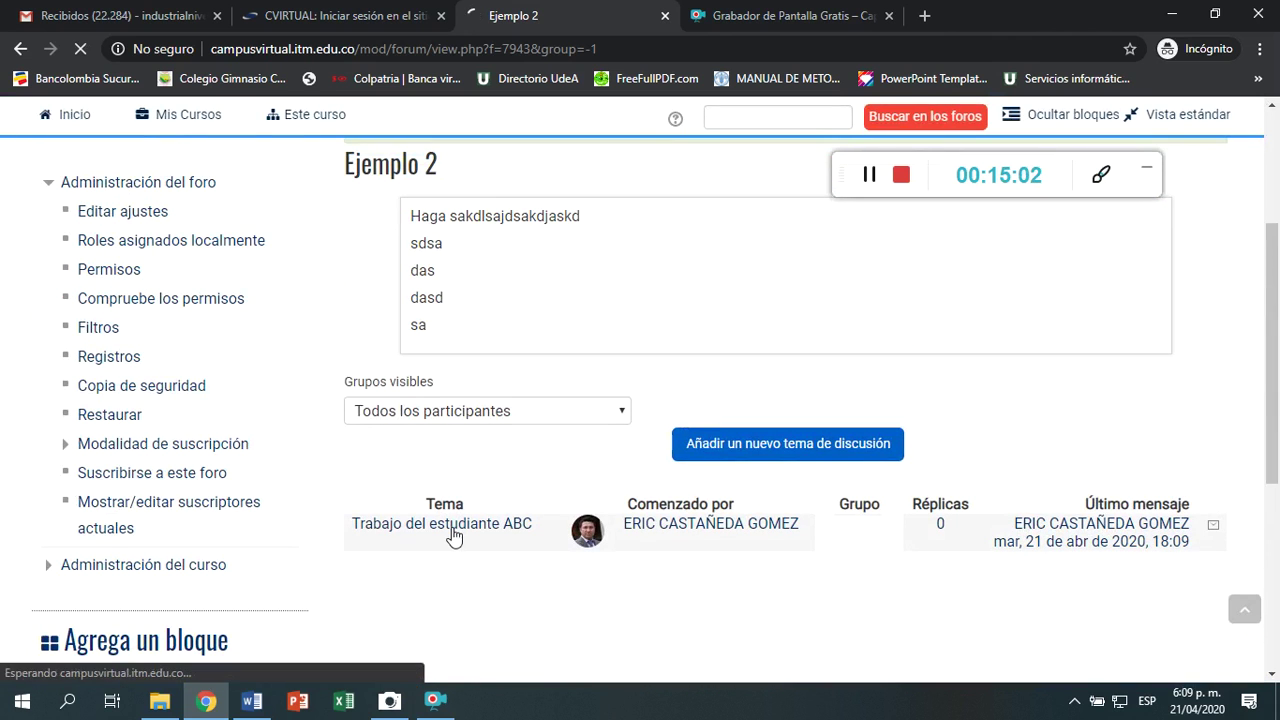
pyautogui.scroll(-3, 452, 534)
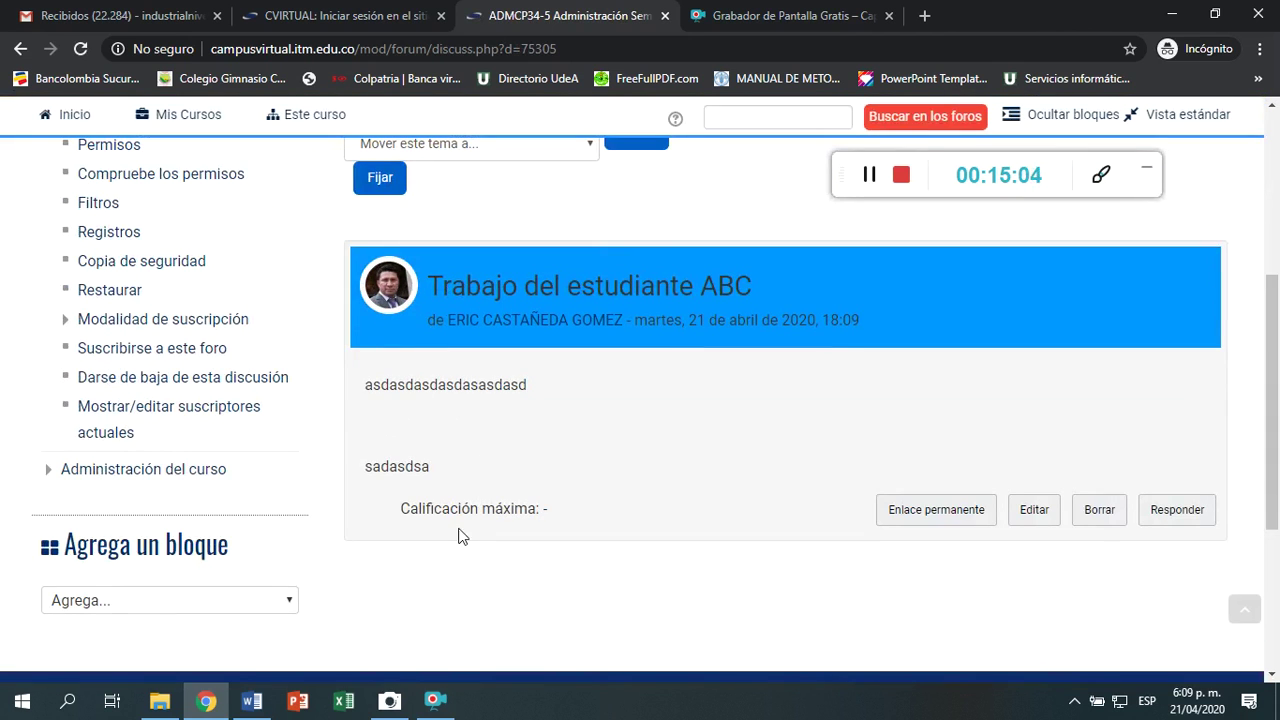
# Reply to the "Trabajo del estudiante ABC" post with the message lines "dsadasdasdassaasd", "as", "s", "asd", "sad" and "sa".
pyautogui.click(550, 509)
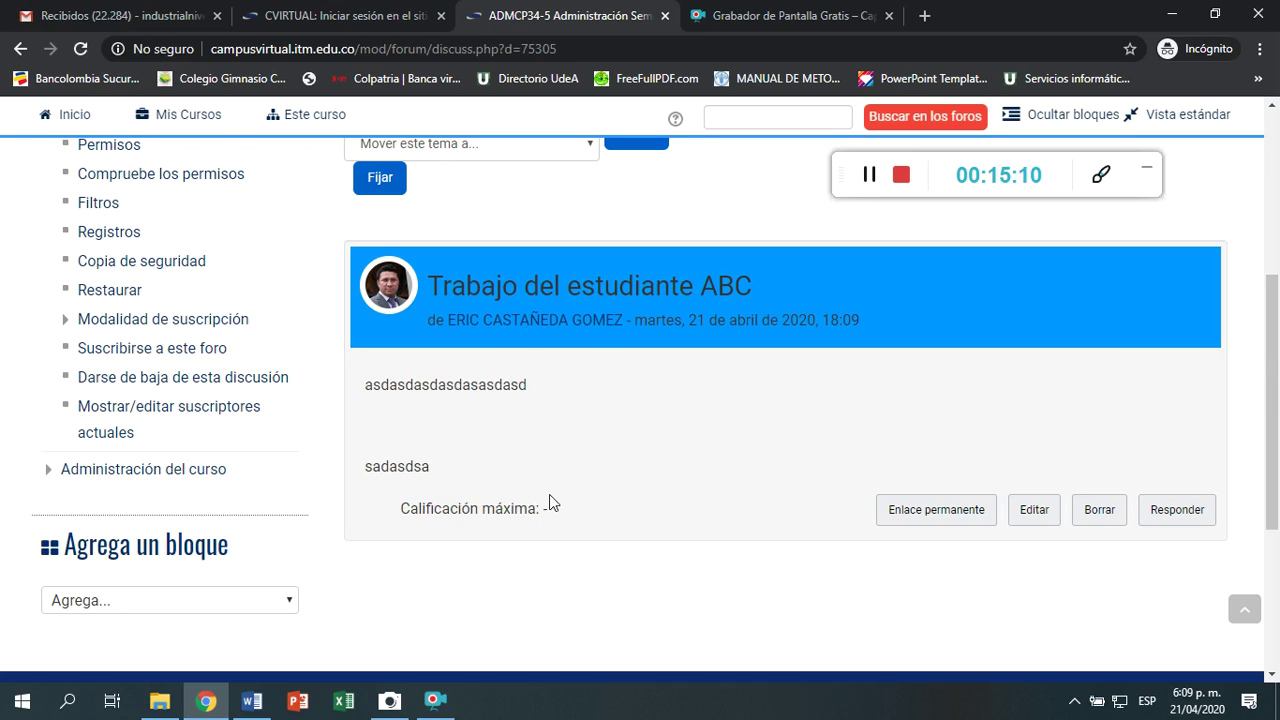
pyautogui.click(1162, 518)
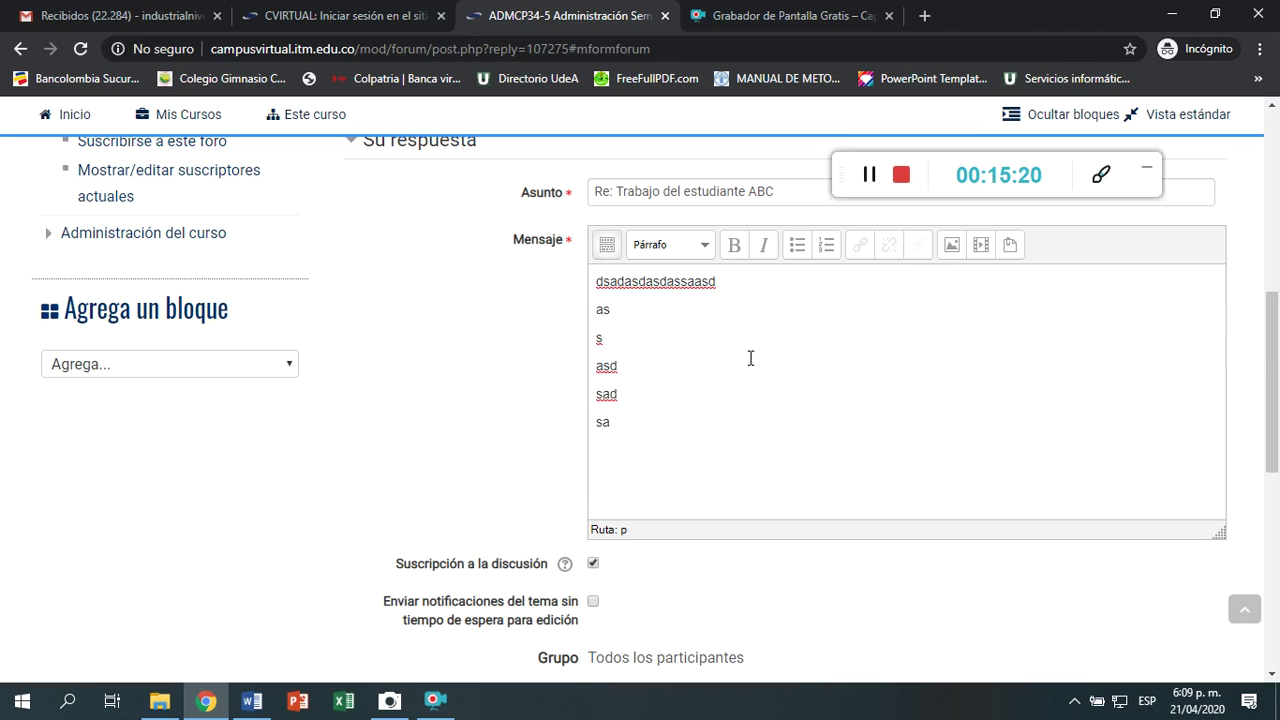
pyautogui.scroll(-3, 750, 358)
pyautogui.click(632, 627)
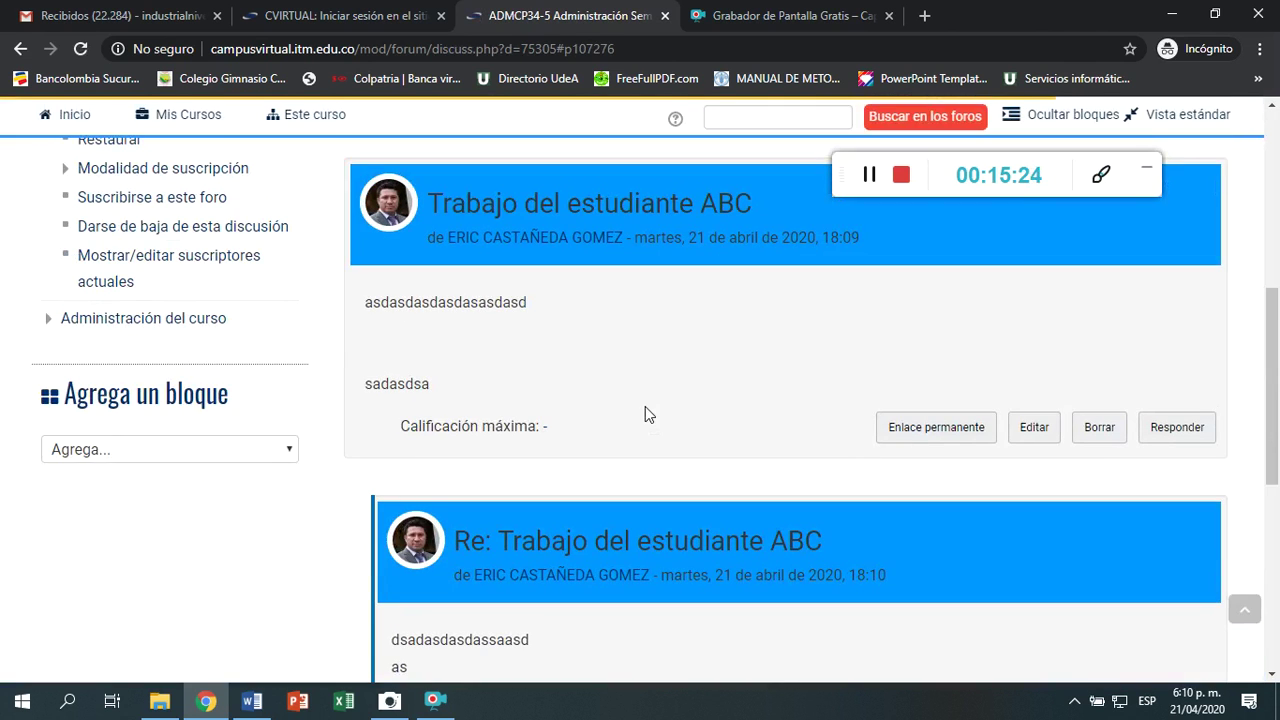
pyautogui.scroll(1, 645, 407)
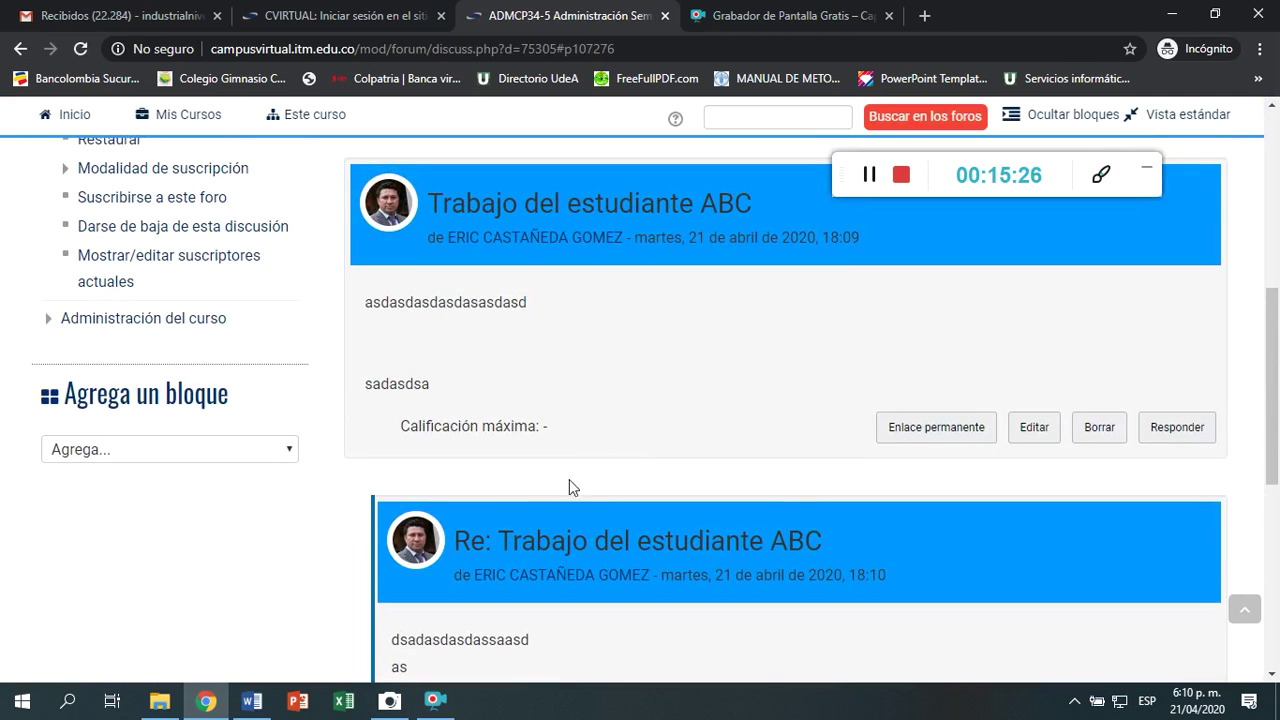
# Open the course's grader report and look through the student rows for the Reto semana 1 and 2 grades.
pyautogui.scroll(4, 578, 456)
pyautogui.click(253, 220)
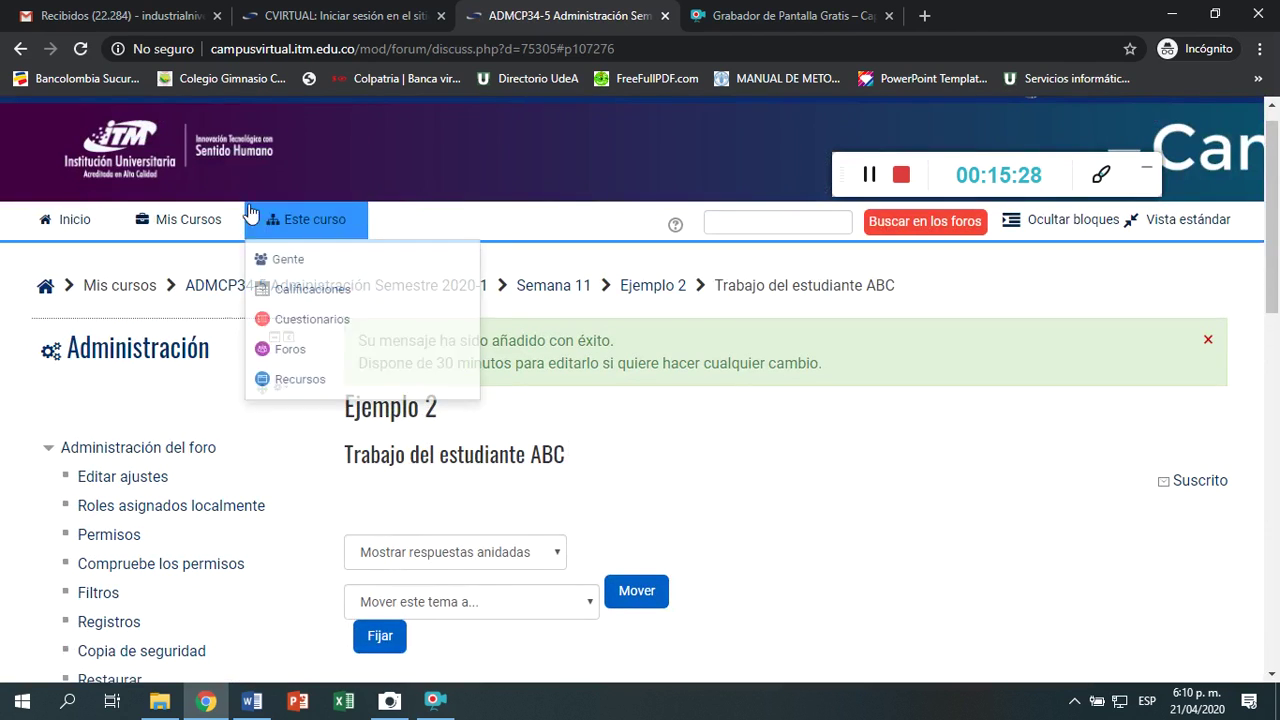
pyautogui.click(175, 220)
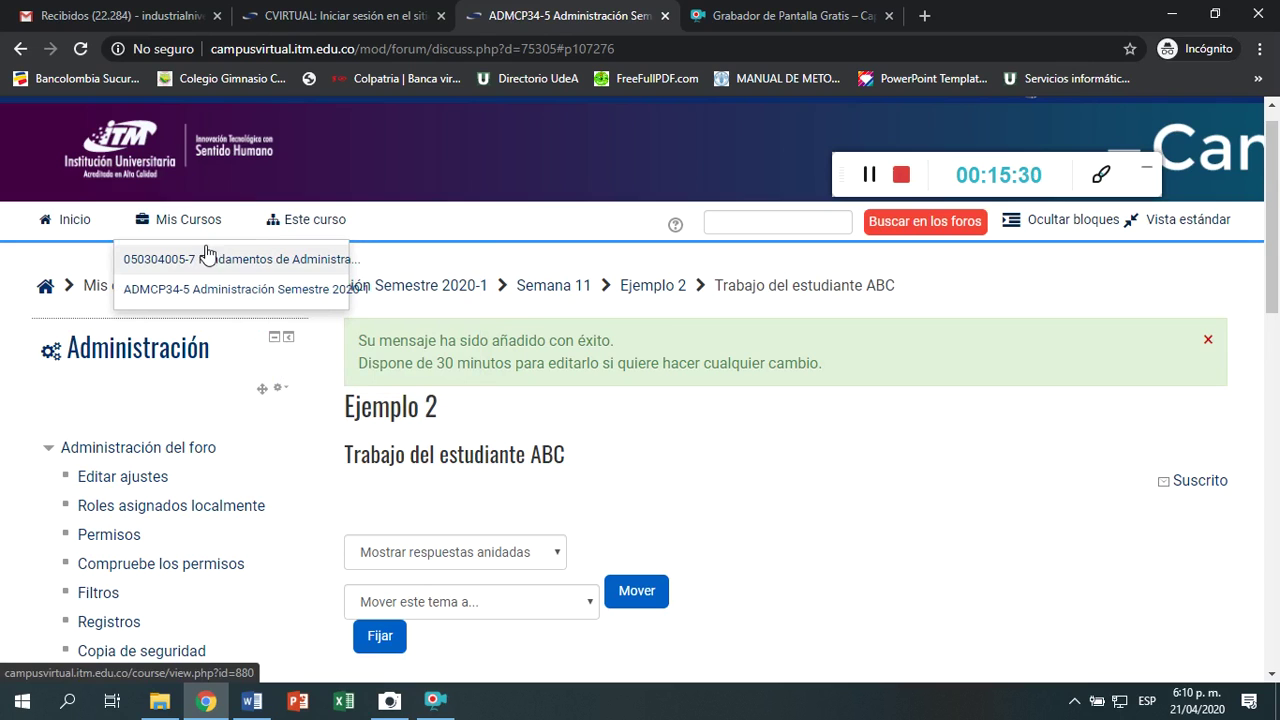
pyautogui.click(308, 228)
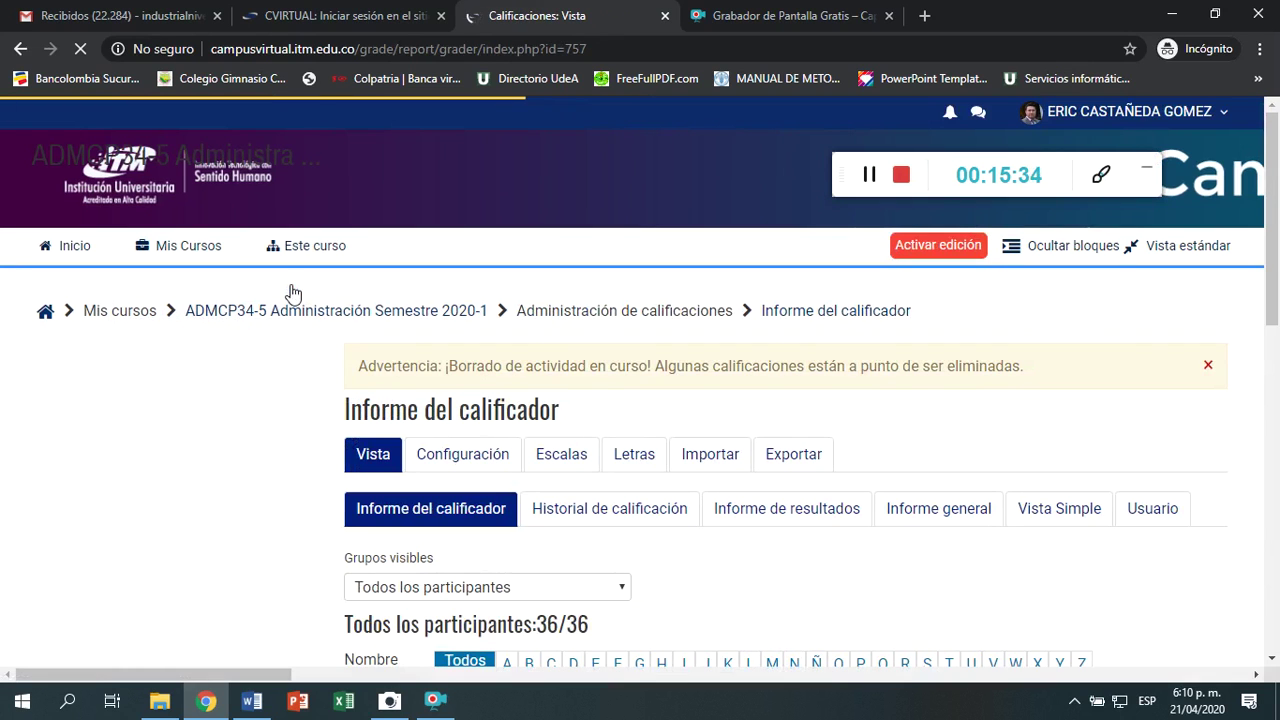
pyautogui.scroll(-4, 443, 408)
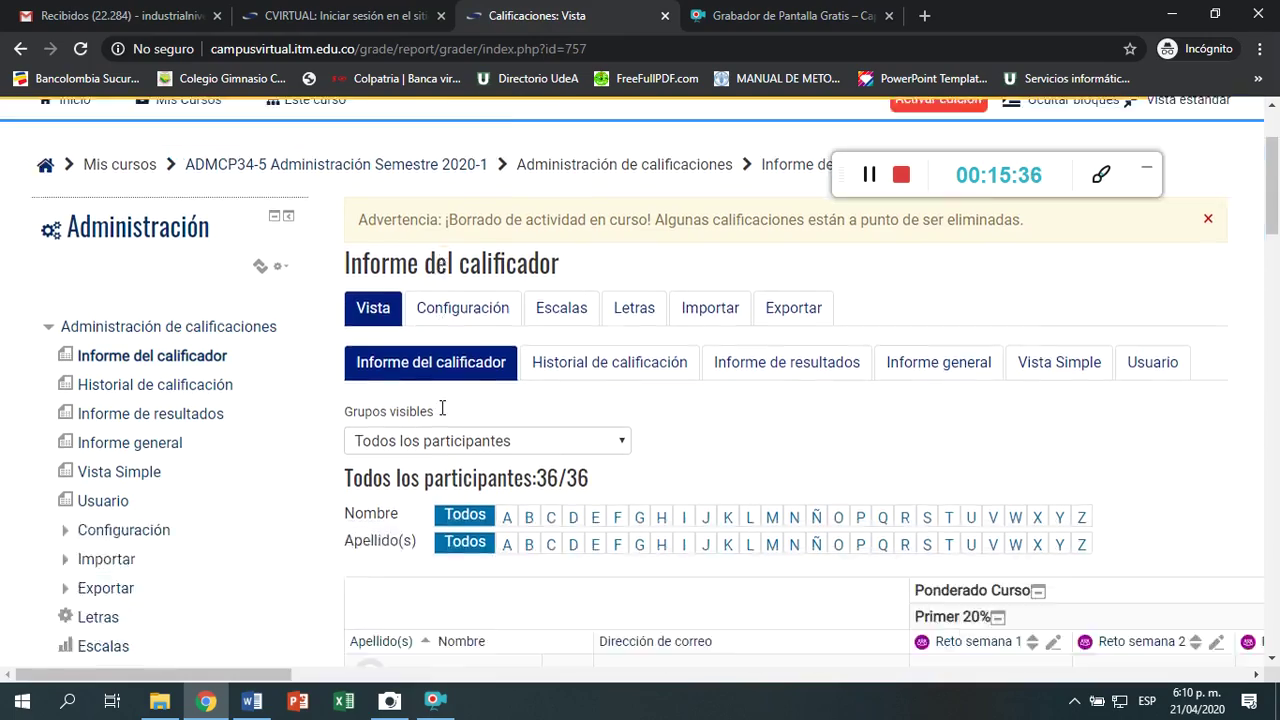
pyautogui.scroll(-7, 926, 486)
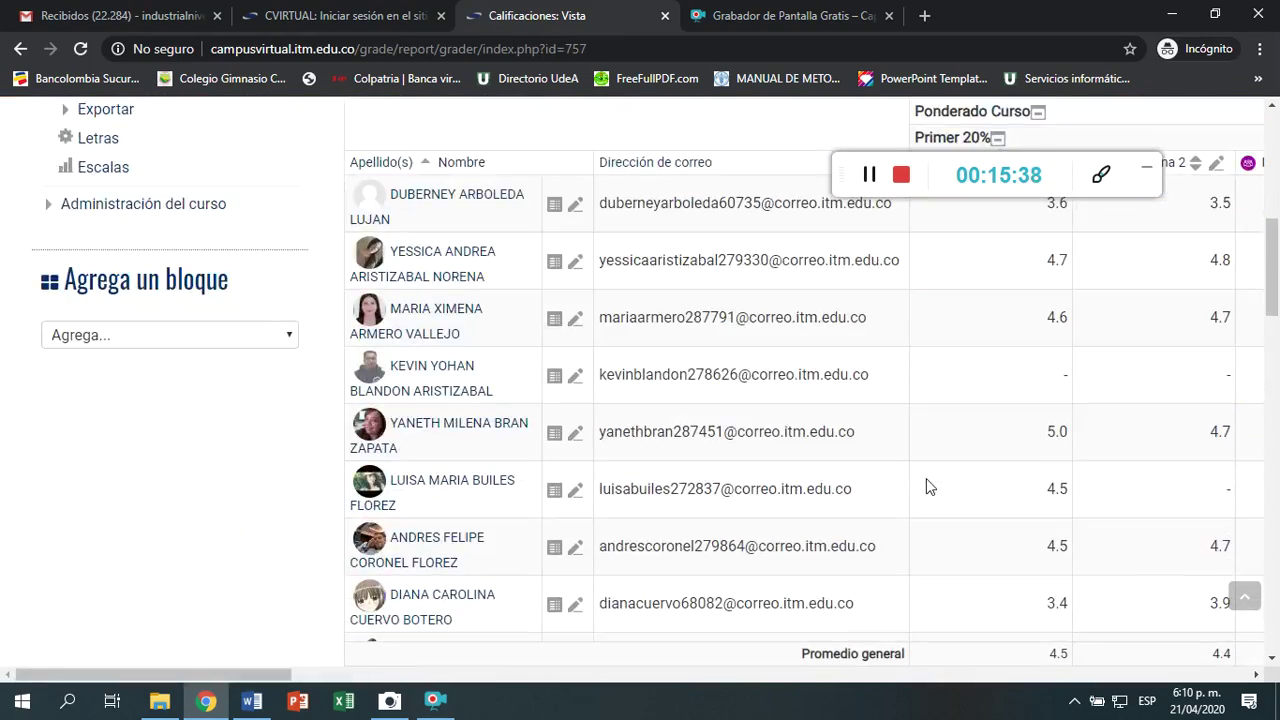
pyautogui.scroll(-8, 926, 479)
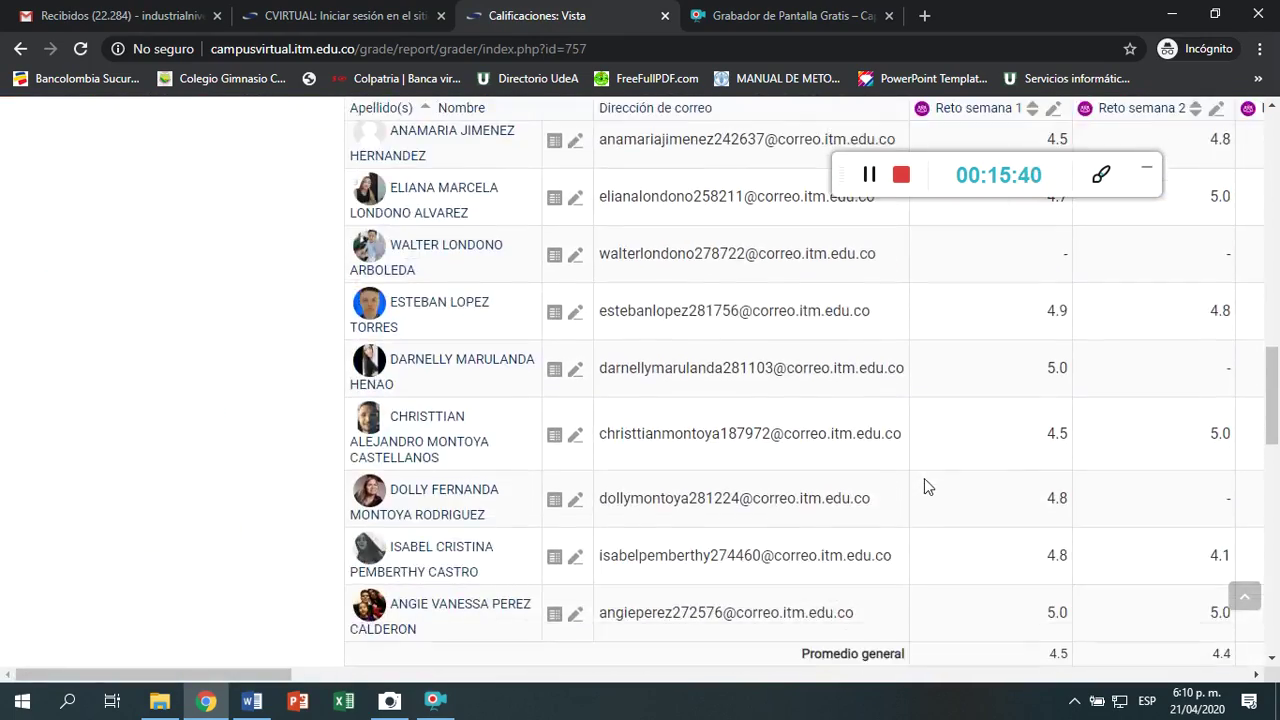
pyautogui.scroll(18, 912, 487)
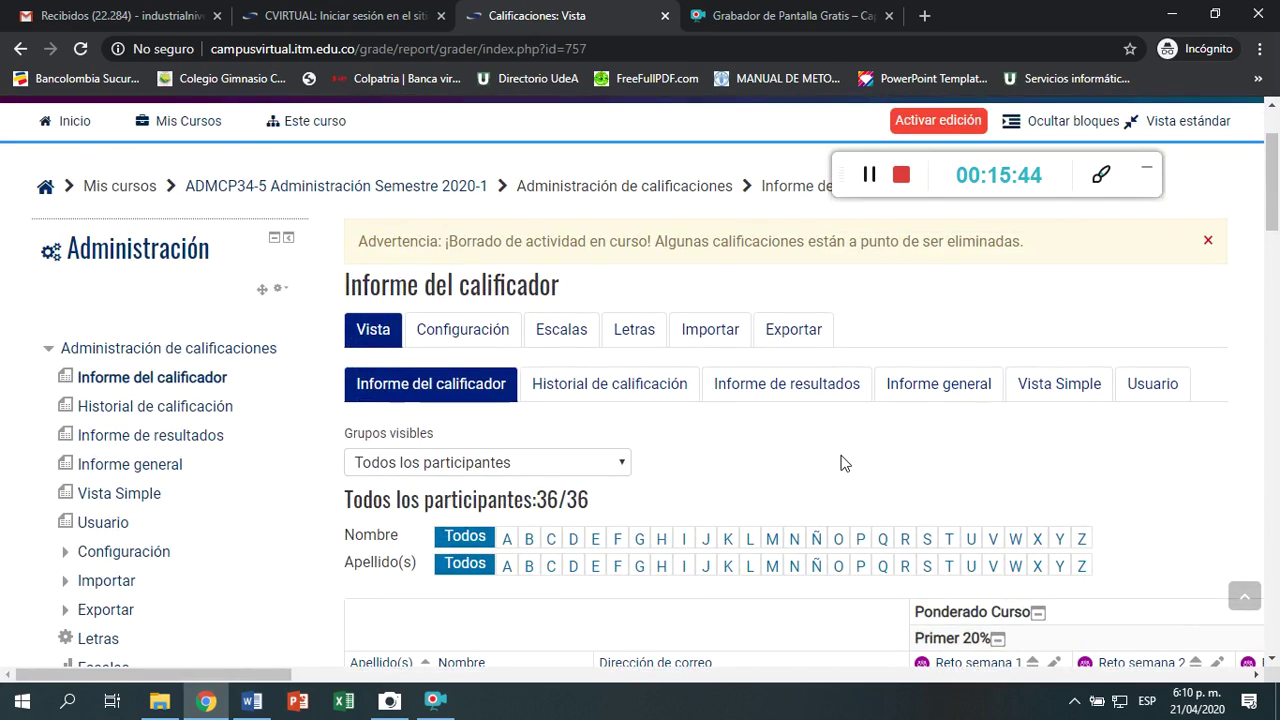
# Examine the remaining weekly Reto grade columns, through Reto semana 10, for all participants in the grader report.
pyautogui.hscroll(10, 838, 480)
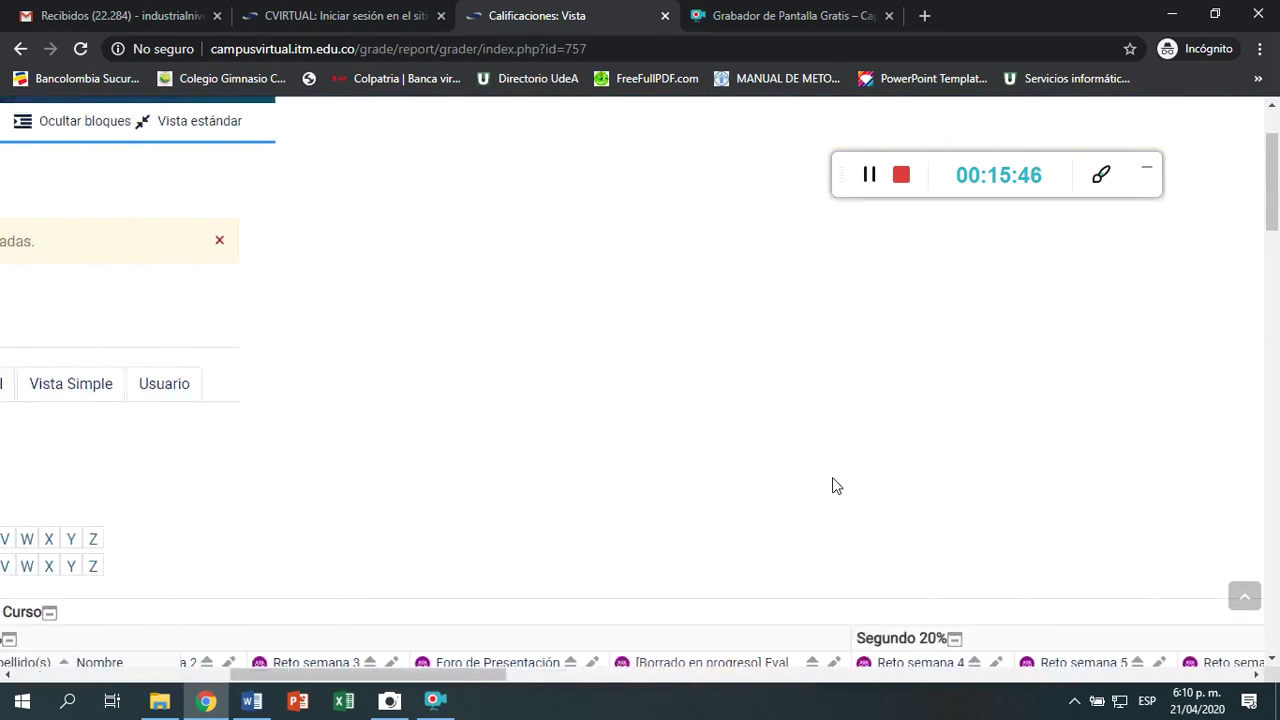
pyautogui.scroll(-2, 836, 485)
pyautogui.scroll(-4, 833, 480)
pyautogui.hscroll(3, 833, 480)
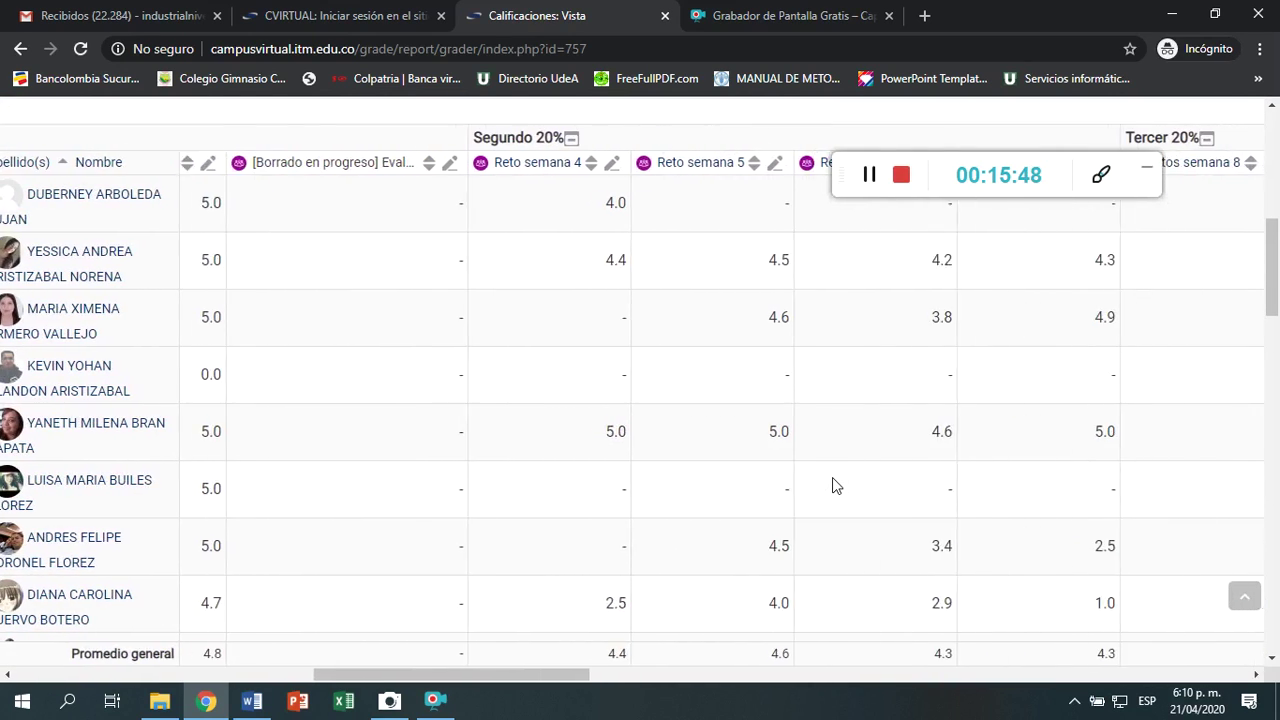
pyautogui.hscroll(5, 832, 477)
pyautogui.scroll(-3, 832, 477)
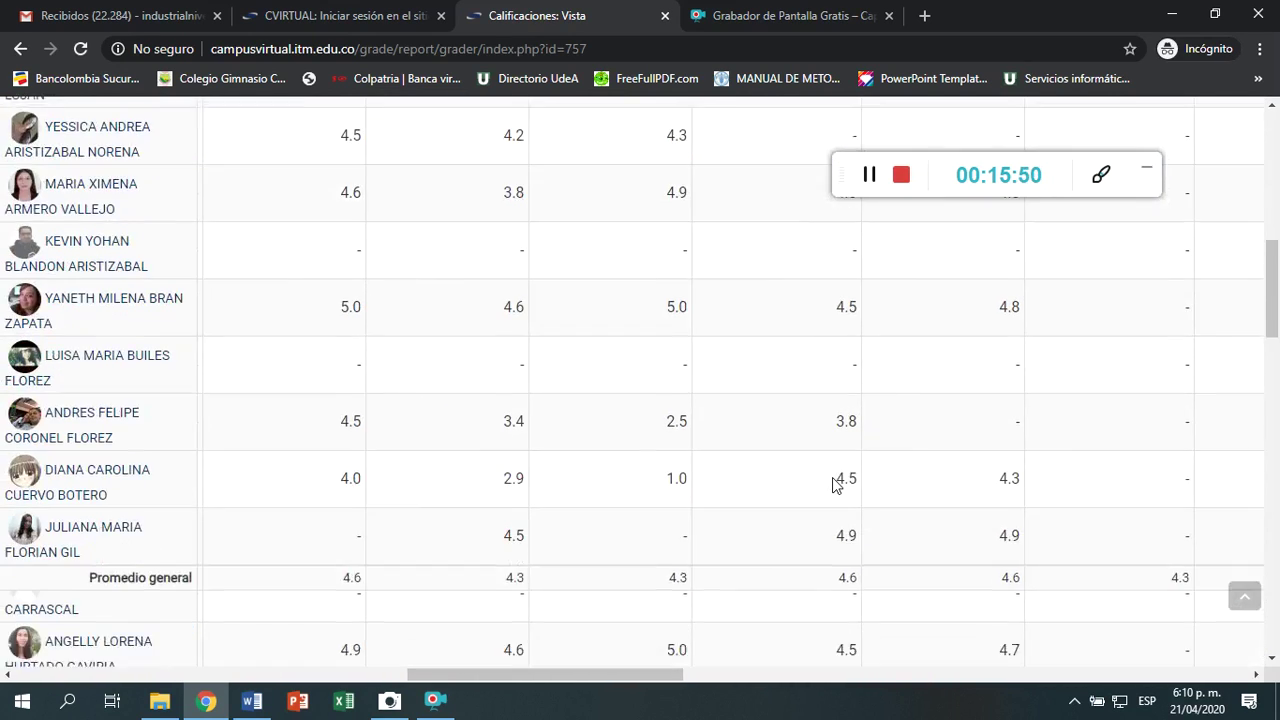
pyautogui.scroll(-2, 832, 477)
pyautogui.scroll(4, 832, 477)
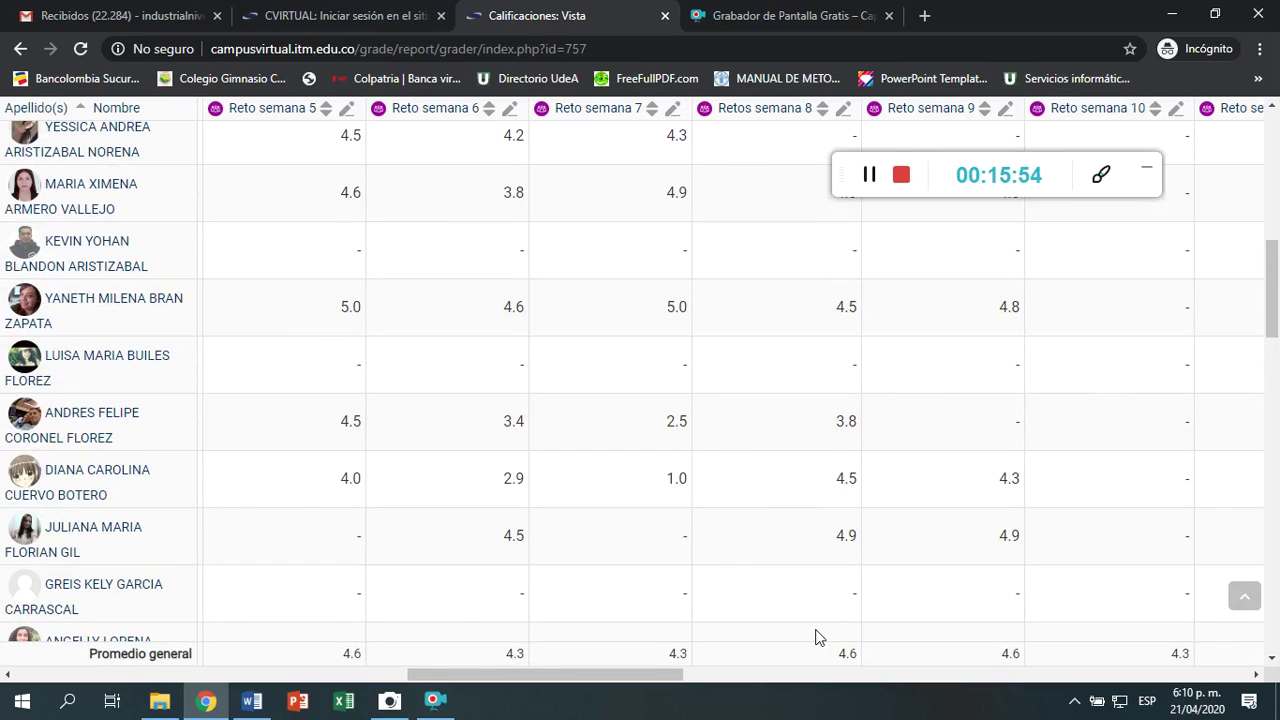
pyautogui.scroll(-5, 737, 477)
pyautogui.scroll(-9, 611, 483)
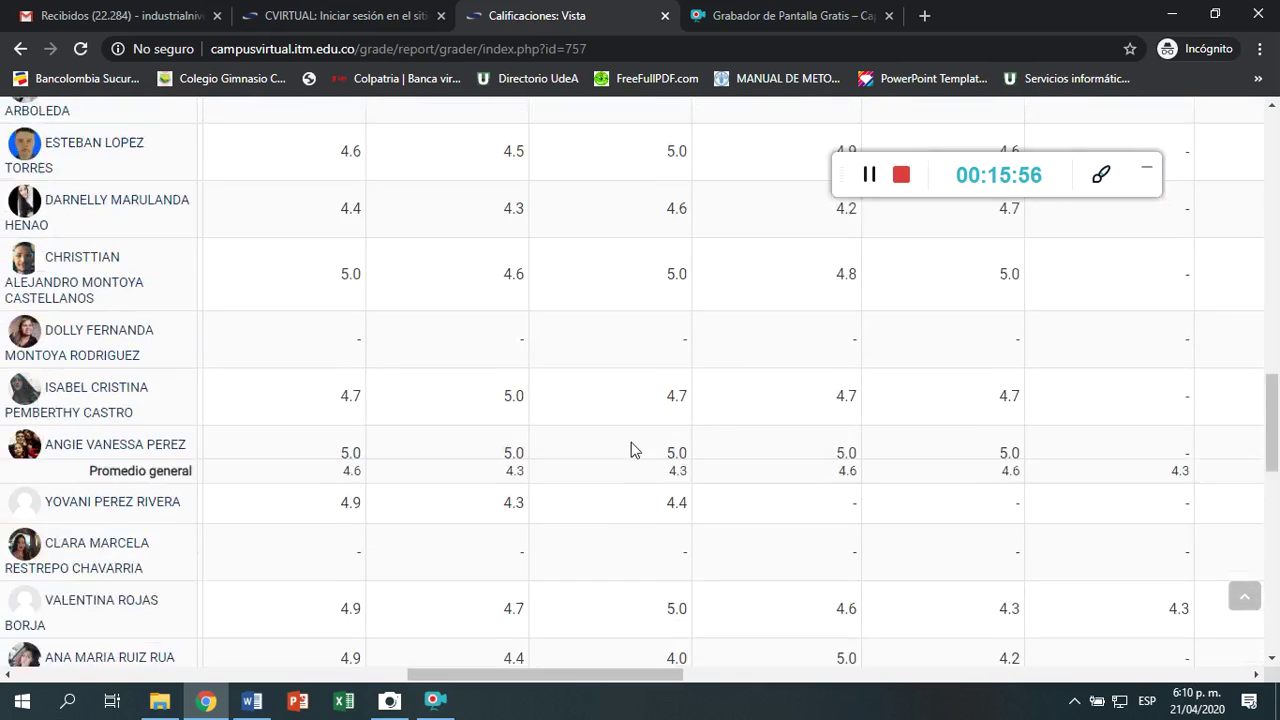
pyautogui.scroll(-3, 748, 498)
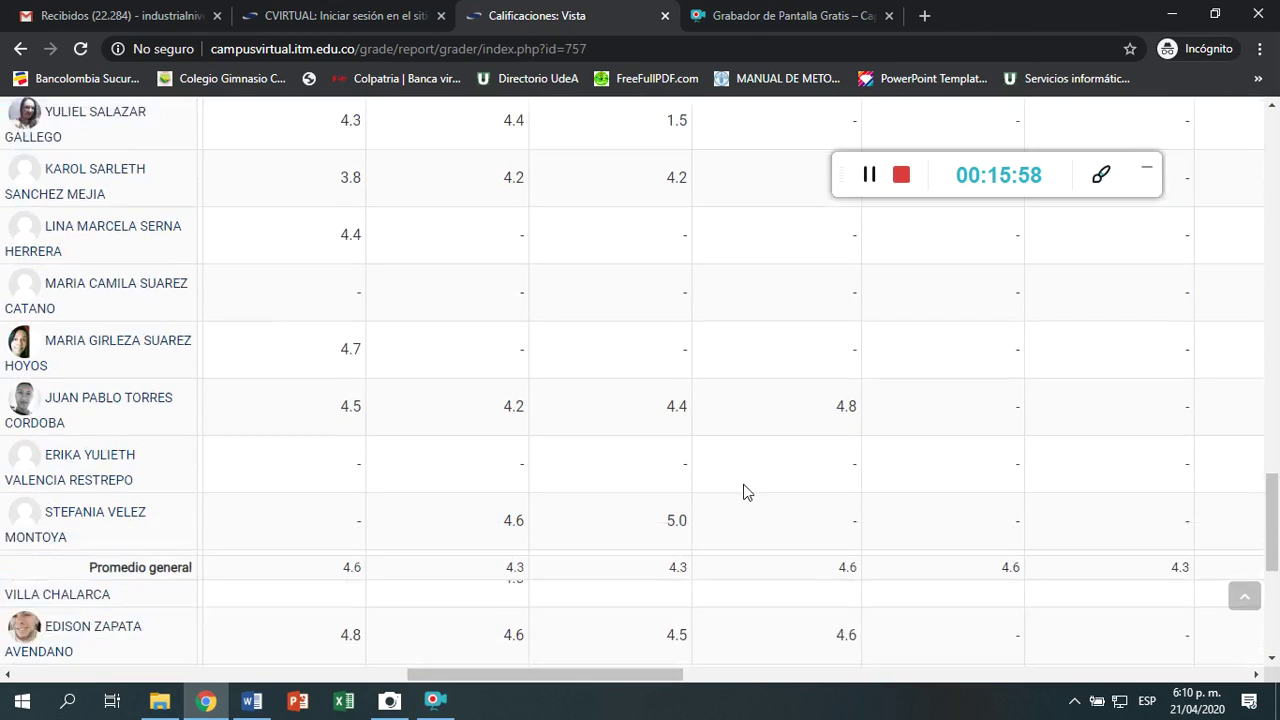
pyautogui.scroll(20, 743, 492)
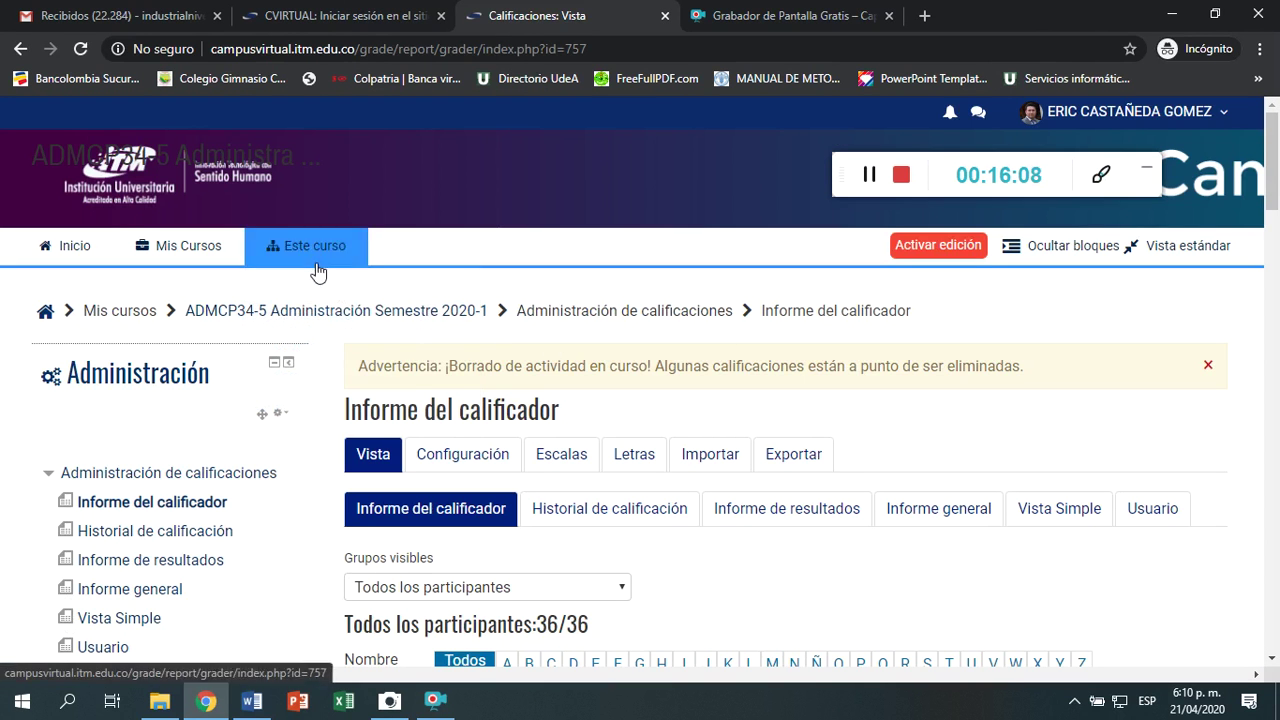
# Return to the ADMCP34-5 Administración Semestre 2020-1 course page and switch to the Camera app.
pyautogui.moveTo(200, 247)
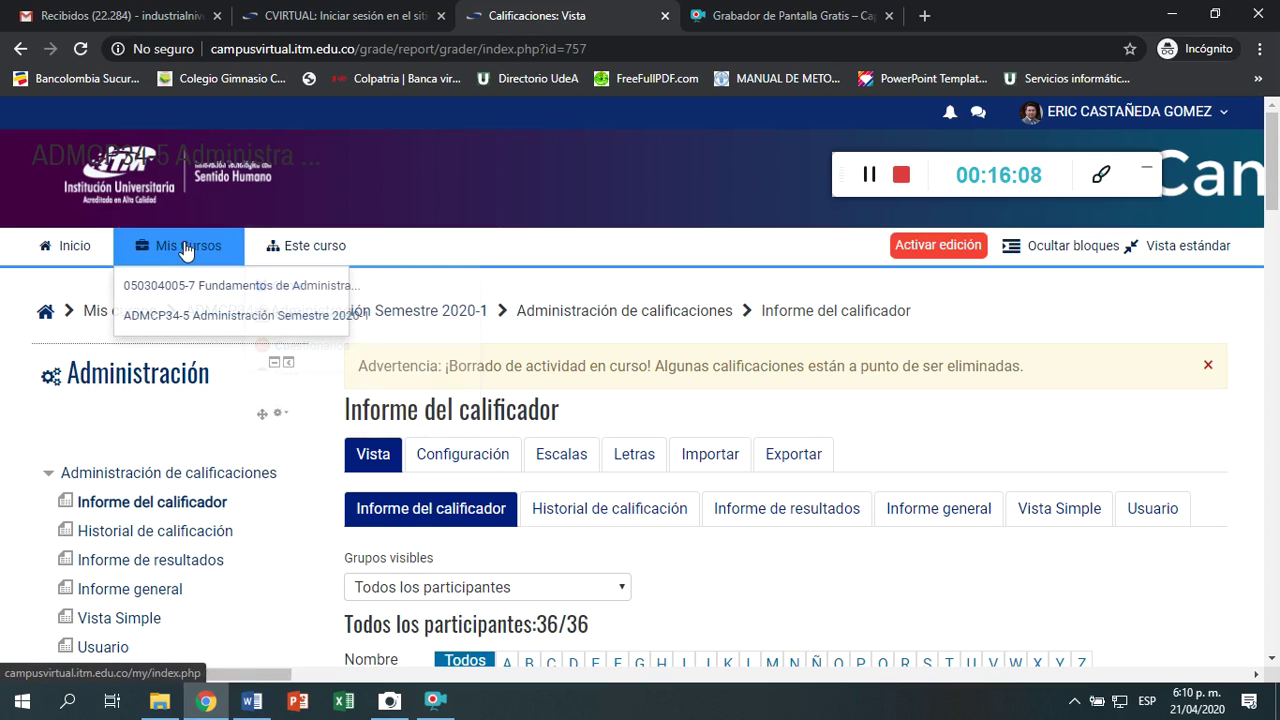
pyautogui.click(222, 327)
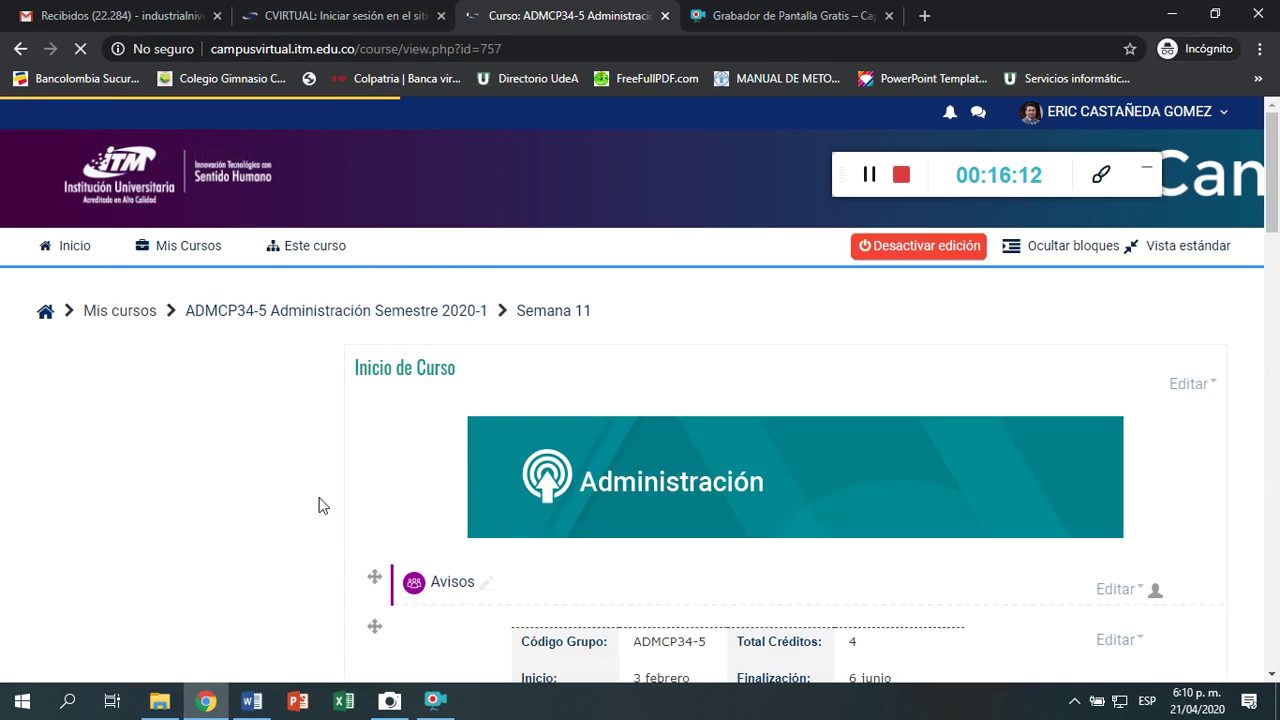
pyautogui.click(392, 702)
pyautogui.moveTo(421, 706)
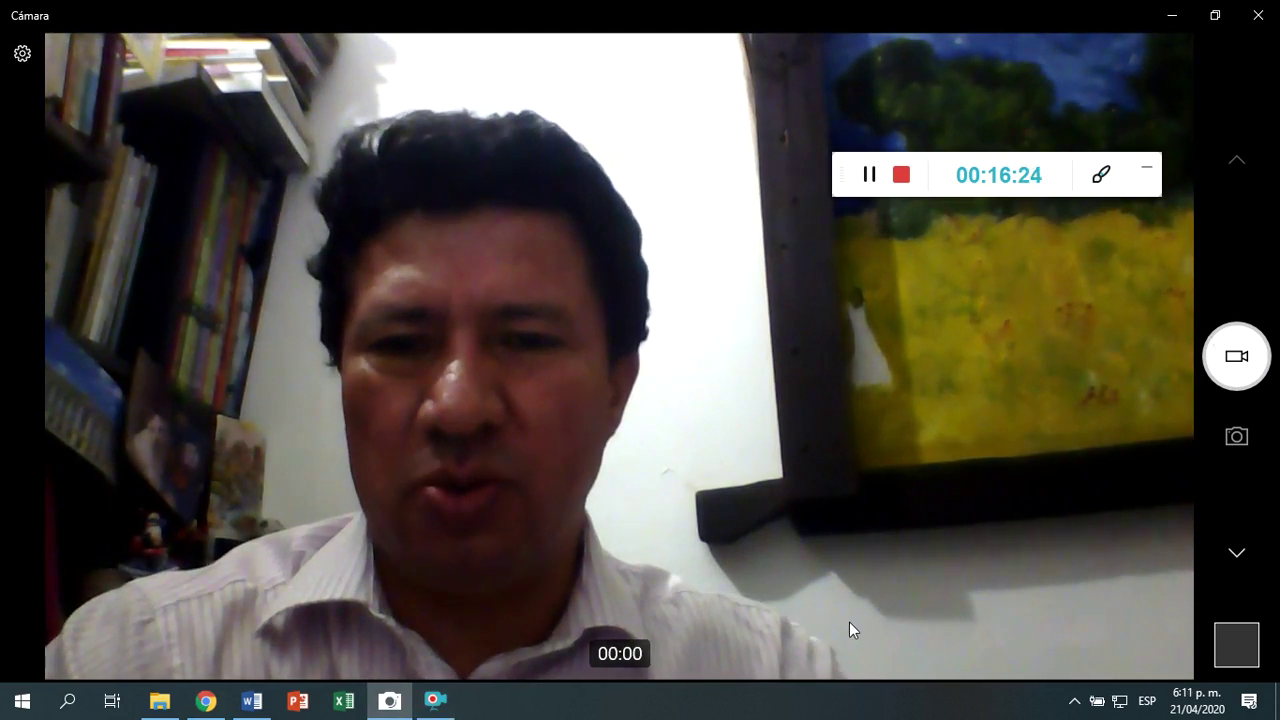
# Switch back to Chrome and highlight the Unidad de Educación Virtual contact e-mail in the course page footer, then clear the highlight.
pyautogui.click(207, 704)
pyautogui.scroll(-20, 477, 336)
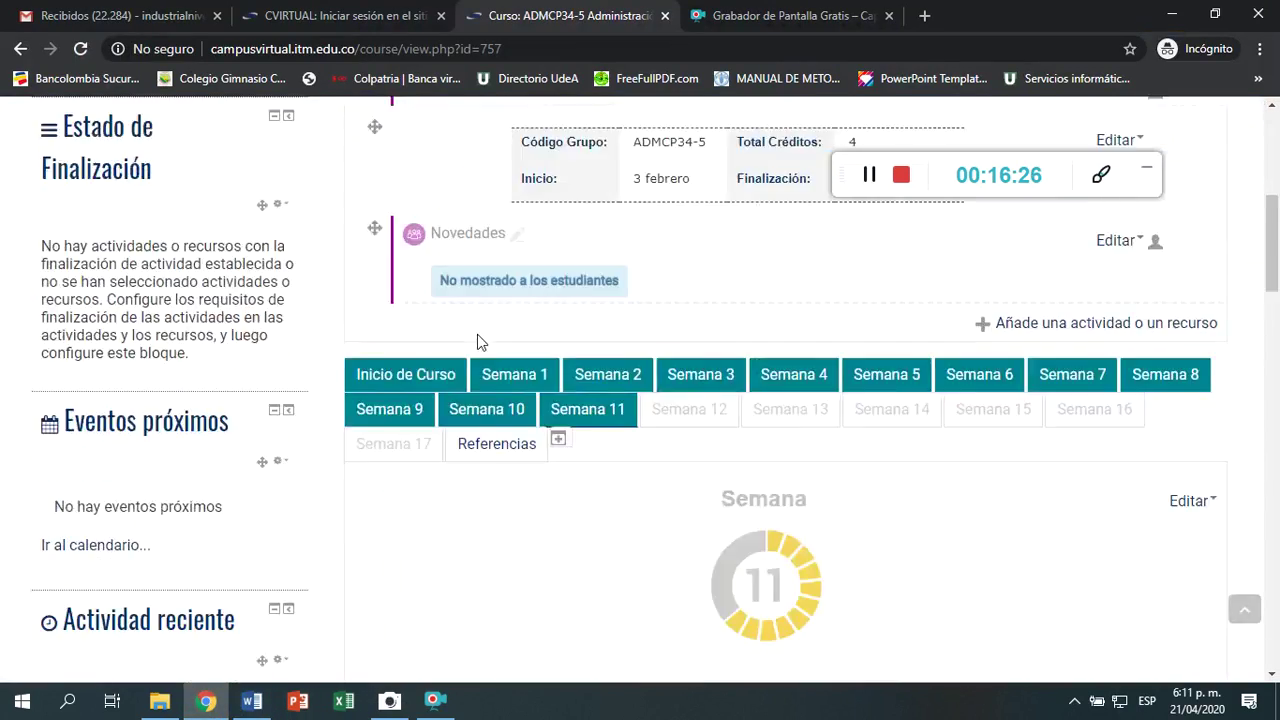
pyautogui.scroll(-2, 472, 346)
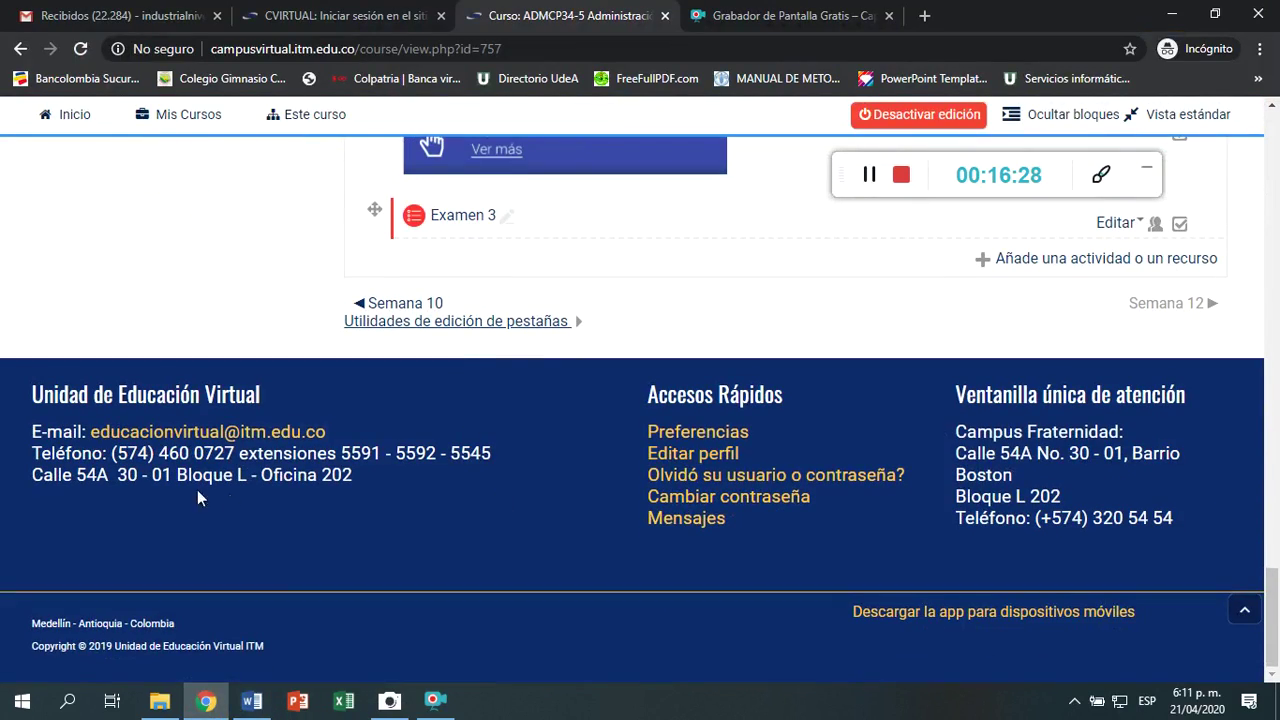
pyautogui.moveTo(350, 432); pyautogui.dragTo(82, 432)
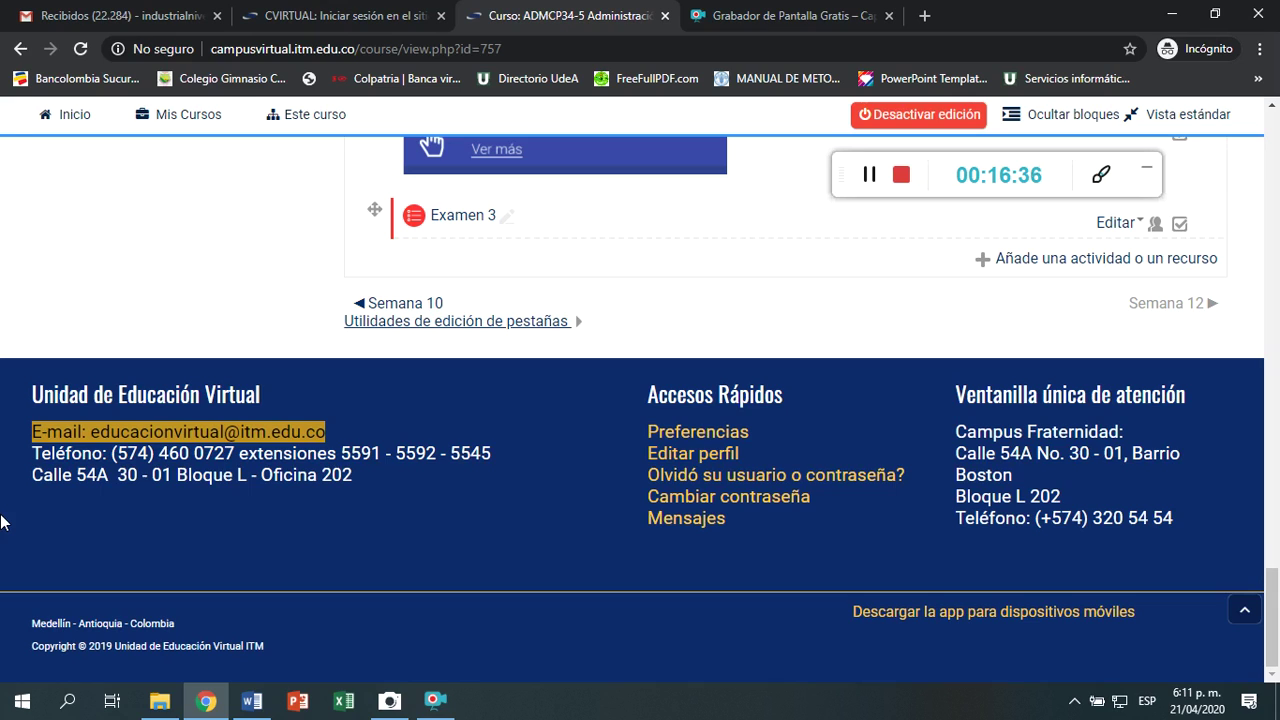
pyautogui.click(547, 480)
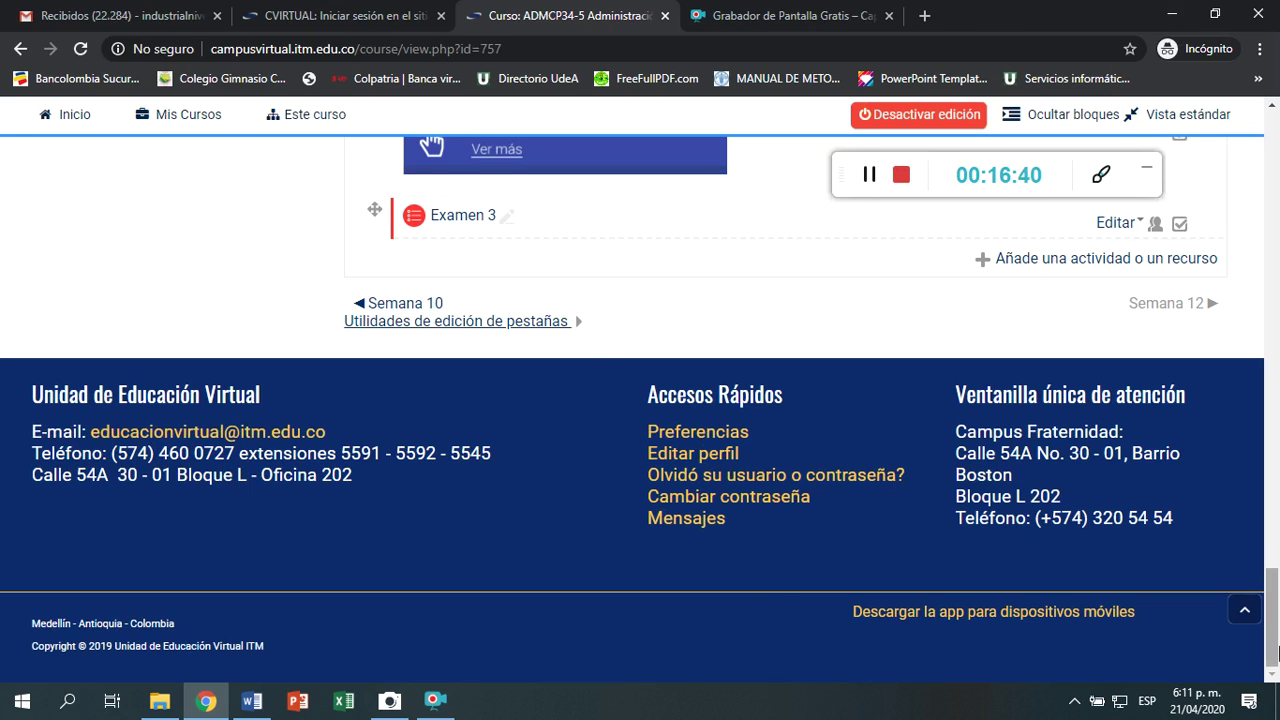